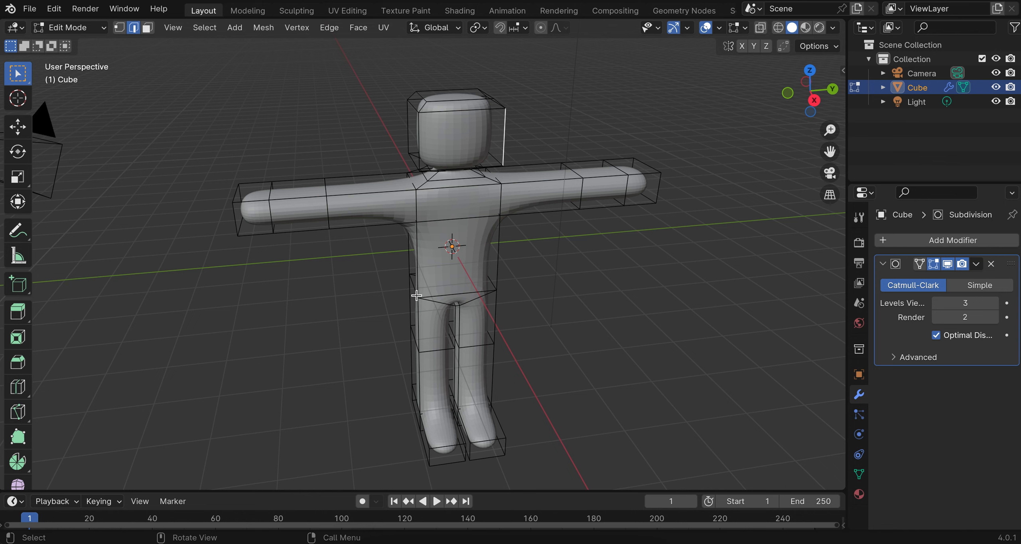
Switch the character mesh to Object Mode and apply its Subdivision modifier
click(977, 265)
click(977, 265)
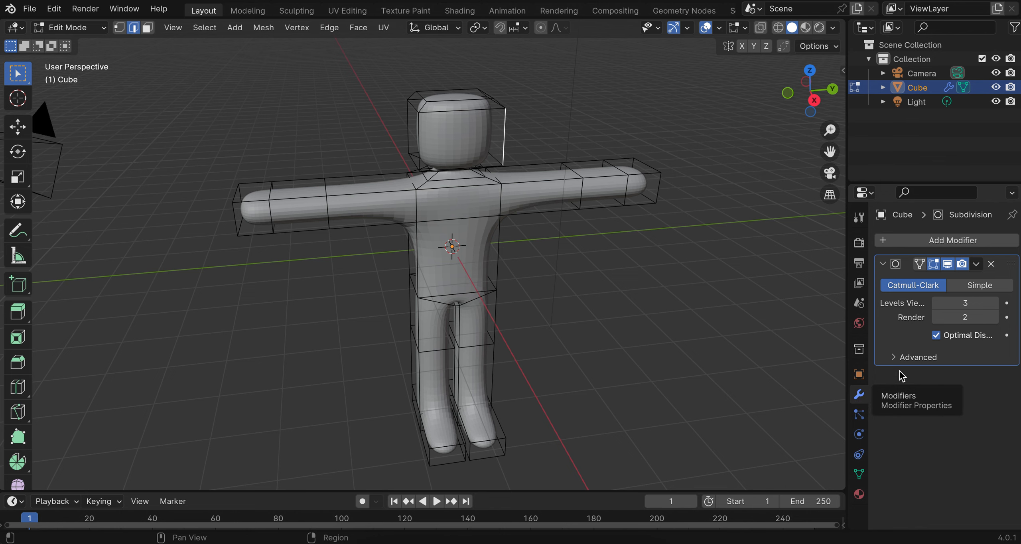
click(975, 264)
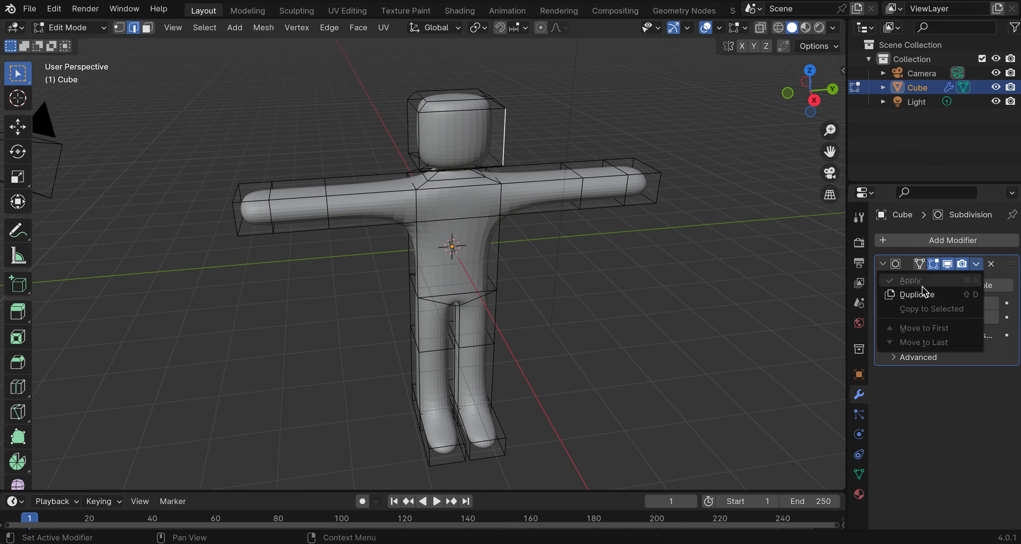
click(726, 332)
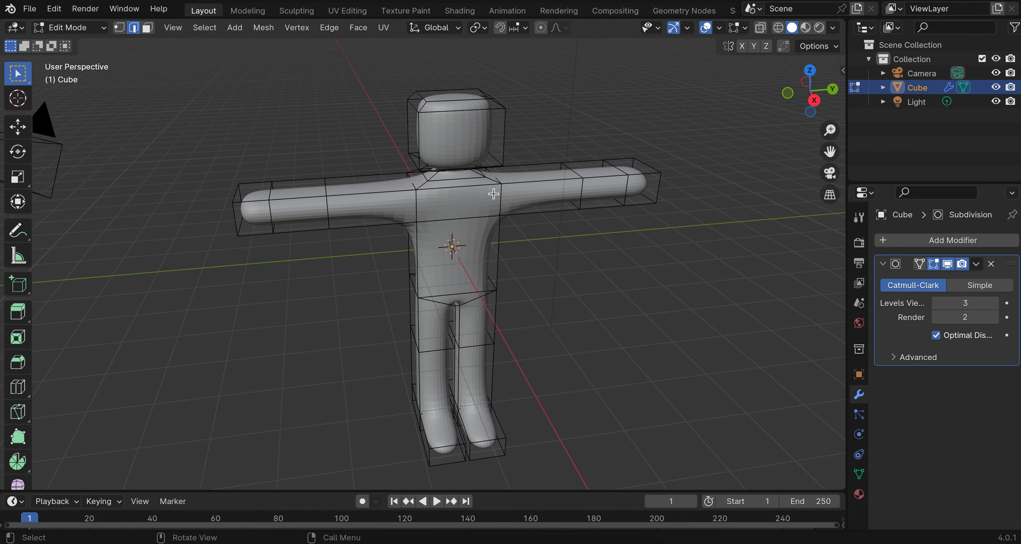
click(85, 27)
click(80, 42)
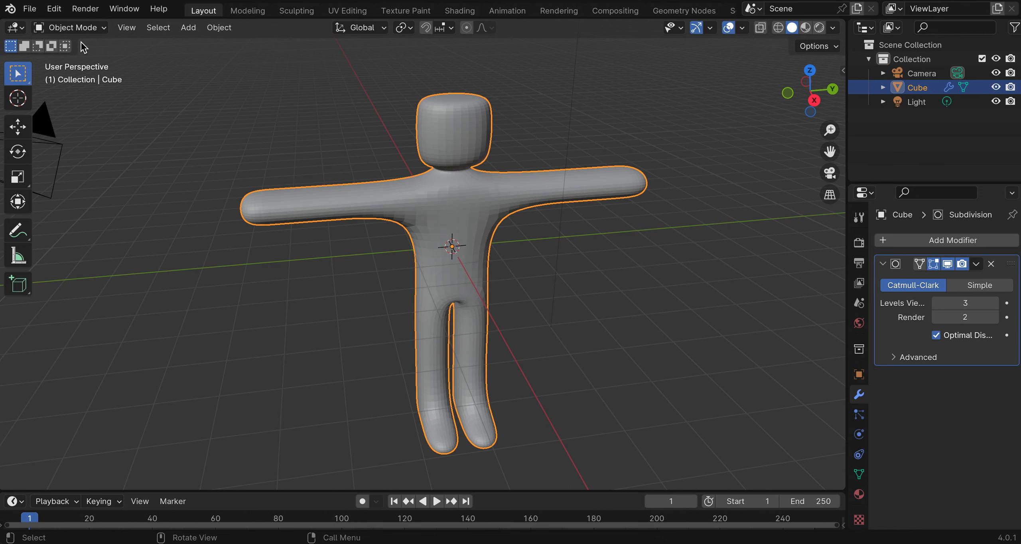
click(976, 264)
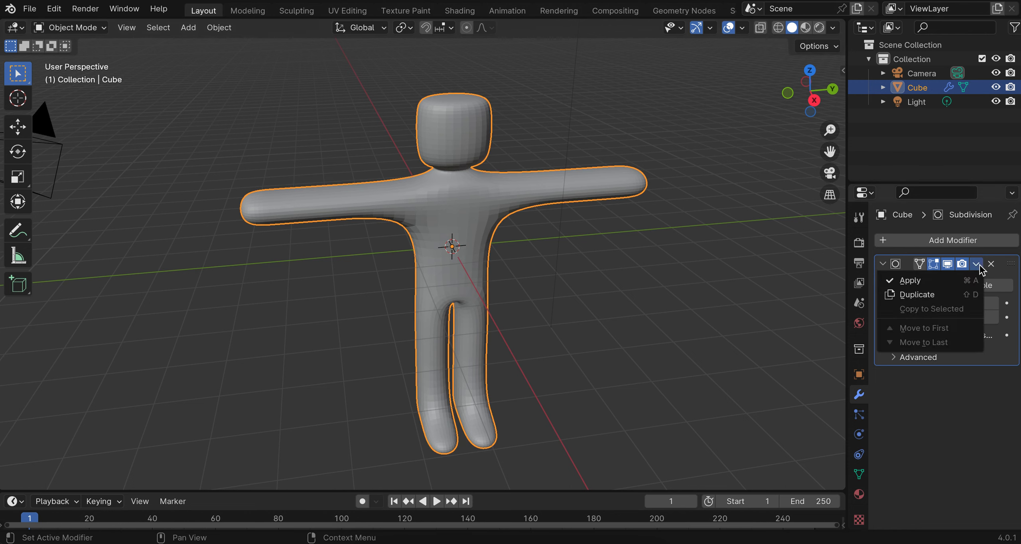
click(926, 281)
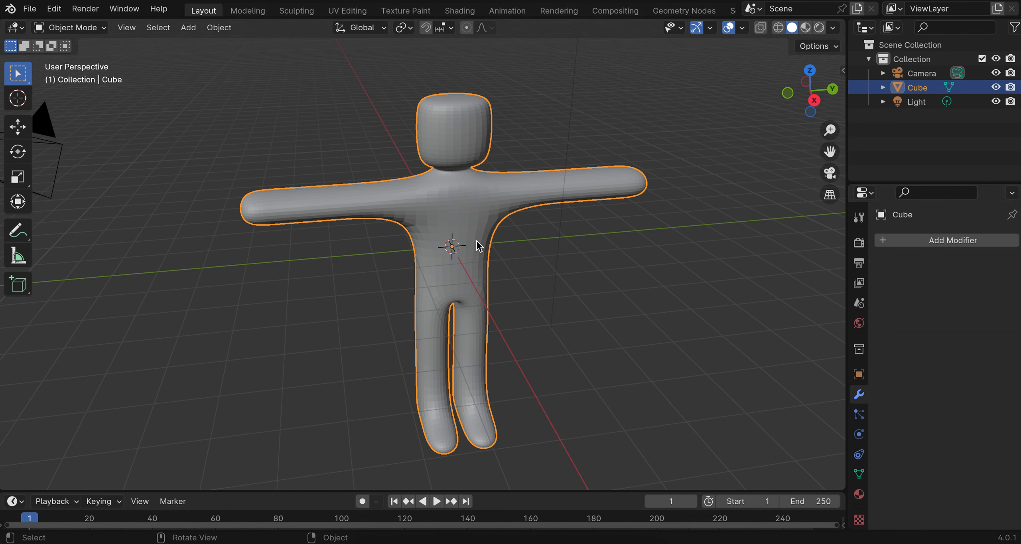
Examine the character's subdivided mesh topology in Edit Mode and return to Object Mode
click(79, 27)
click(79, 51)
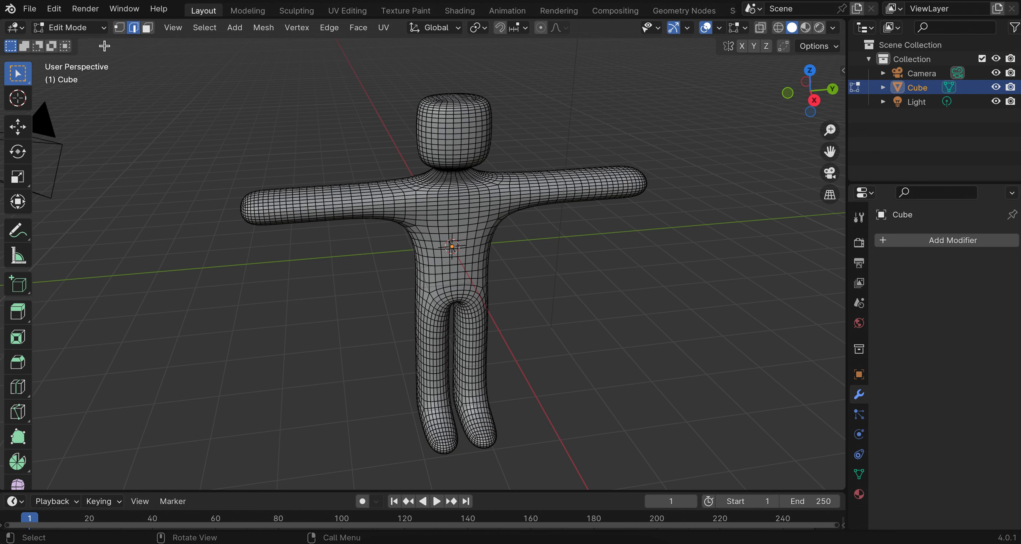
click(98, 30)
click(90, 44)
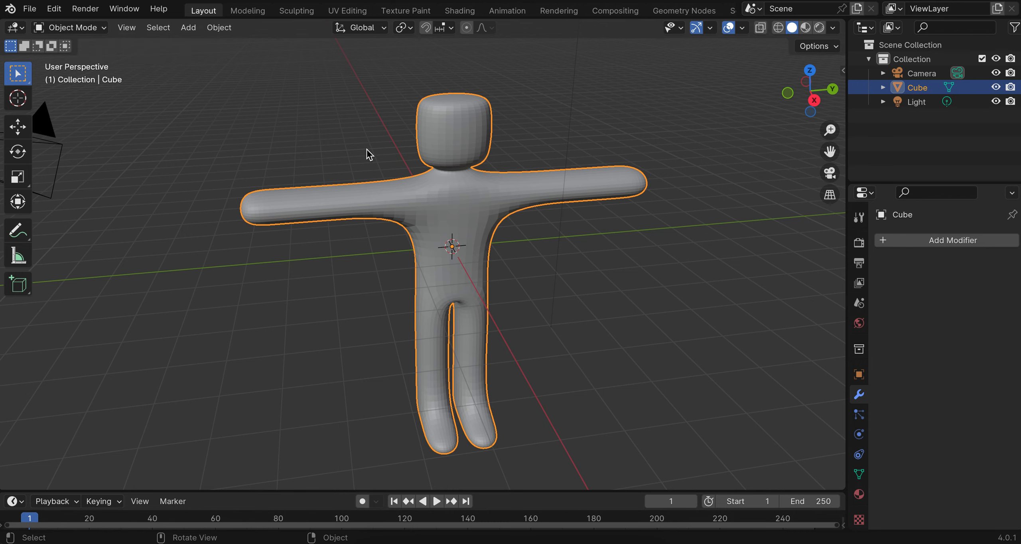
Add an armature with a single bone at the centre of the character's body
middle_drag(540, 299, 306, 145)
click(188, 29)
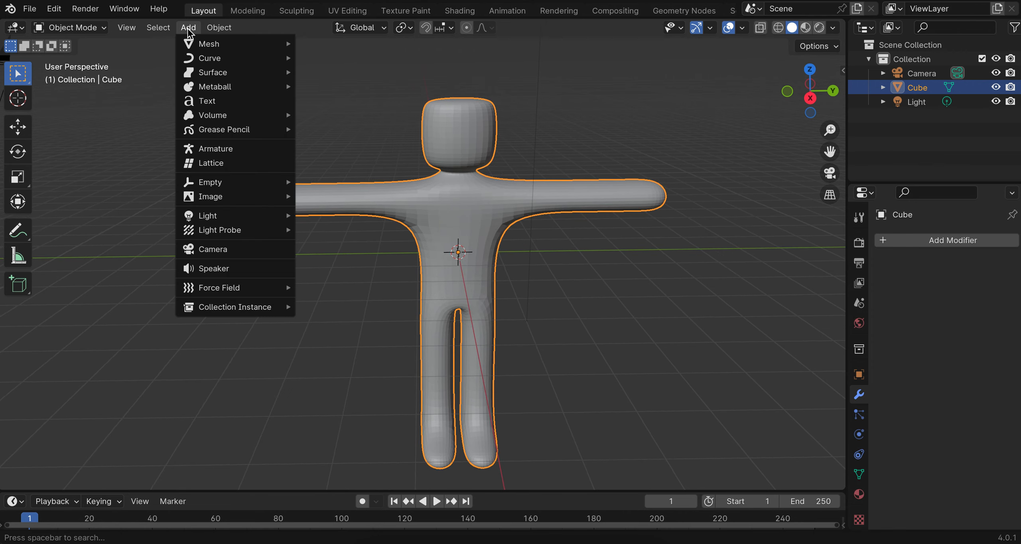
click(217, 148)
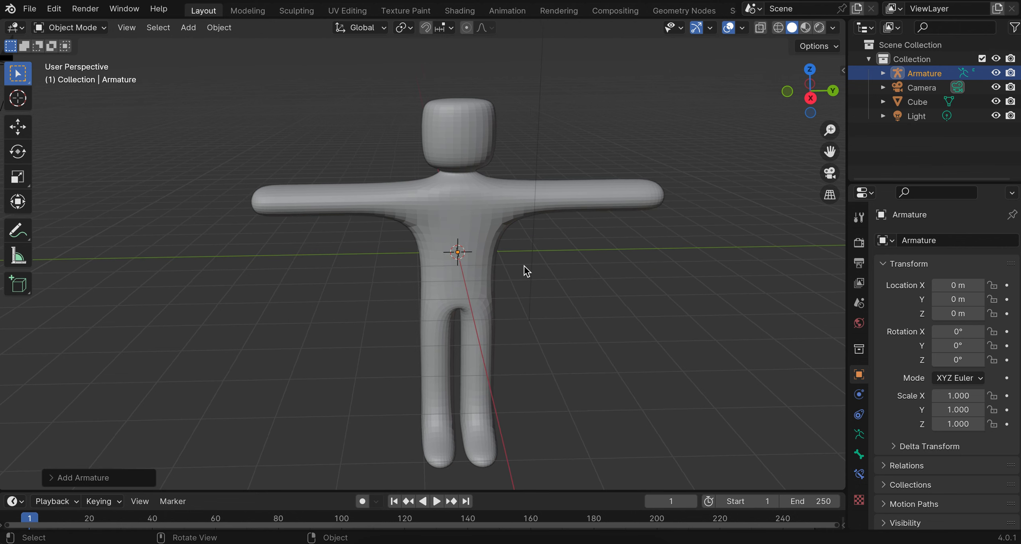
Examine the new bone inside the body in wireframe display with X-ray on and off, and restore solid shading
middle_drag(525, 267, 407, 254)
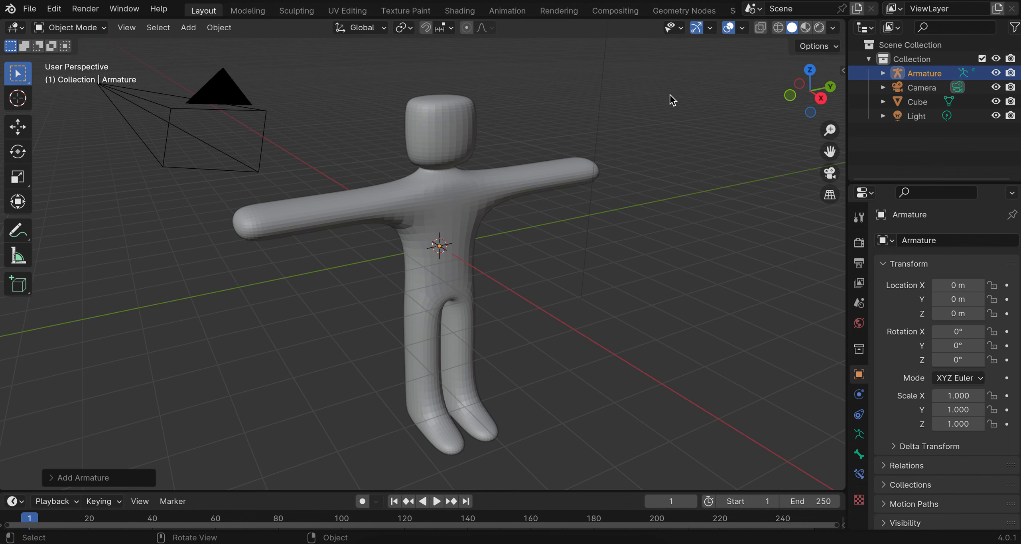
click(777, 28)
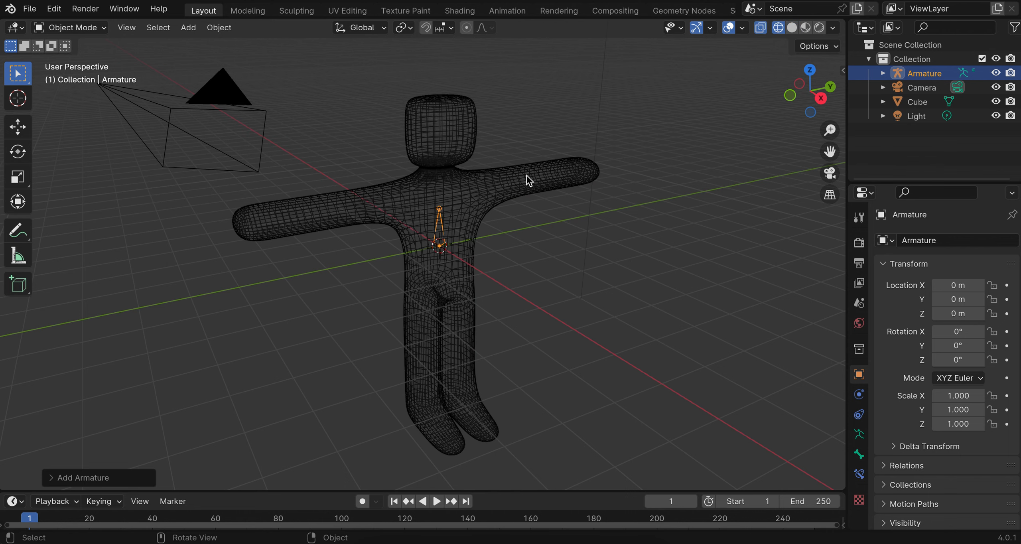
scroll(444, 214, up, 1)
scroll(444, 213, up, 5)
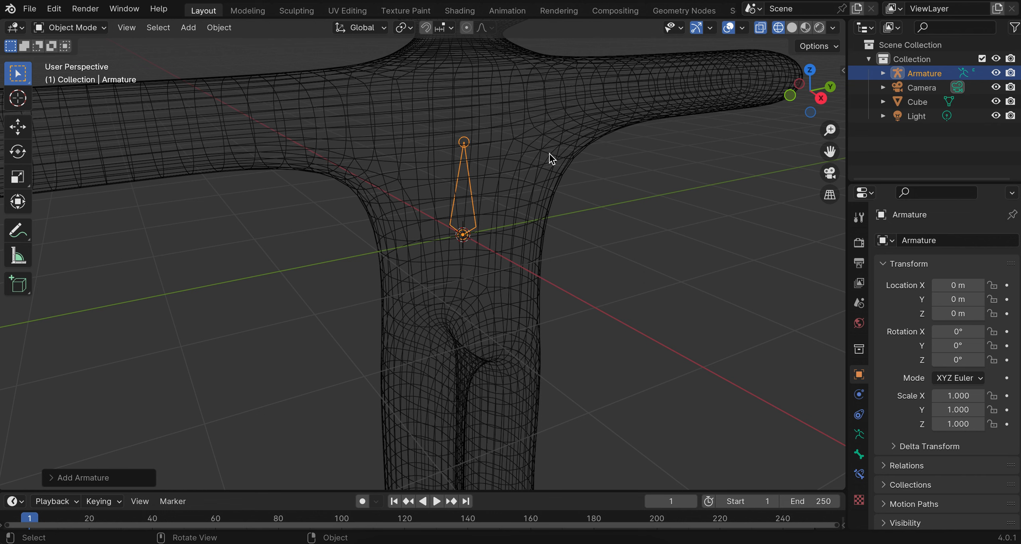
click(760, 29)
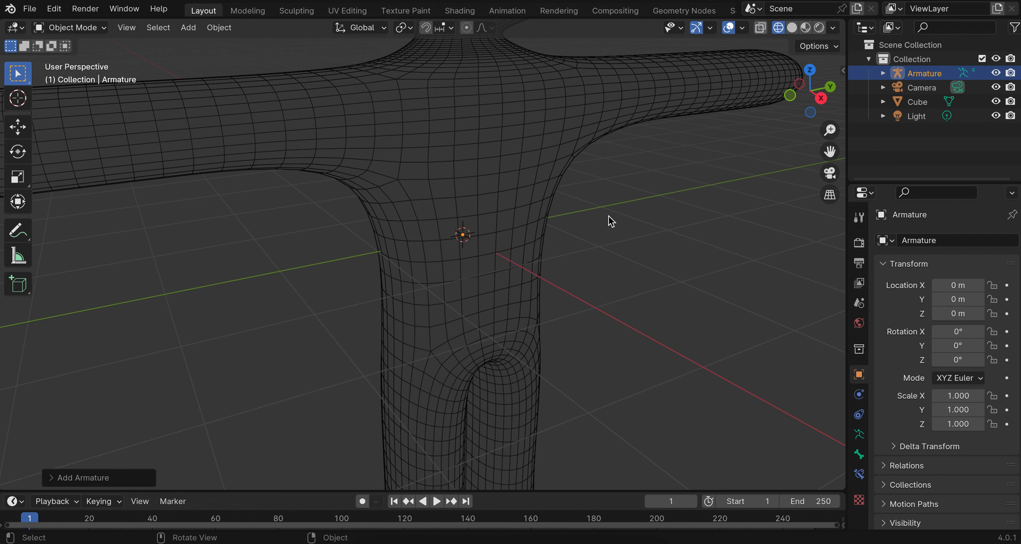
click(790, 28)
scroll(694, 217, down, 3)
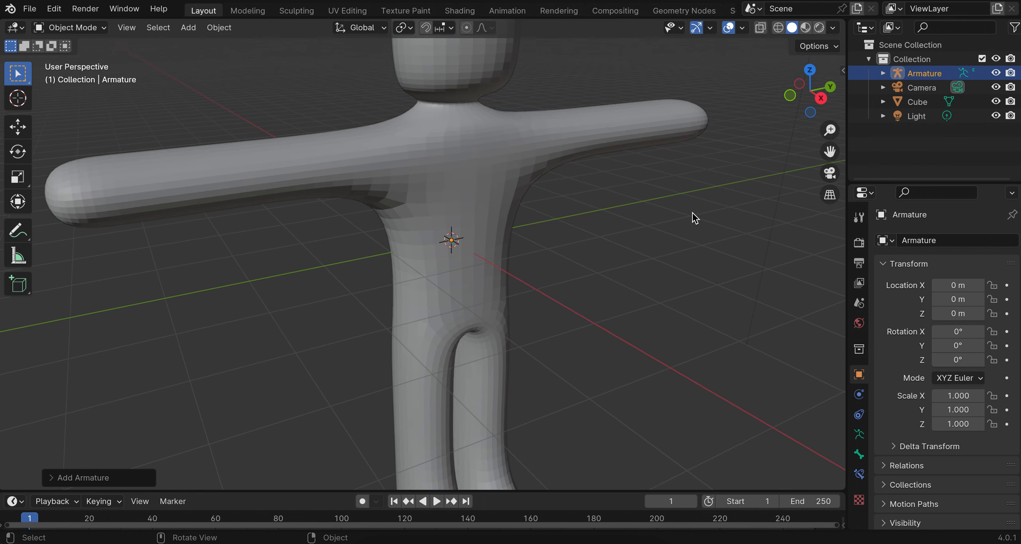
Enable the In Front viewport display option for the armature
scroll(694, 218, down, 3)
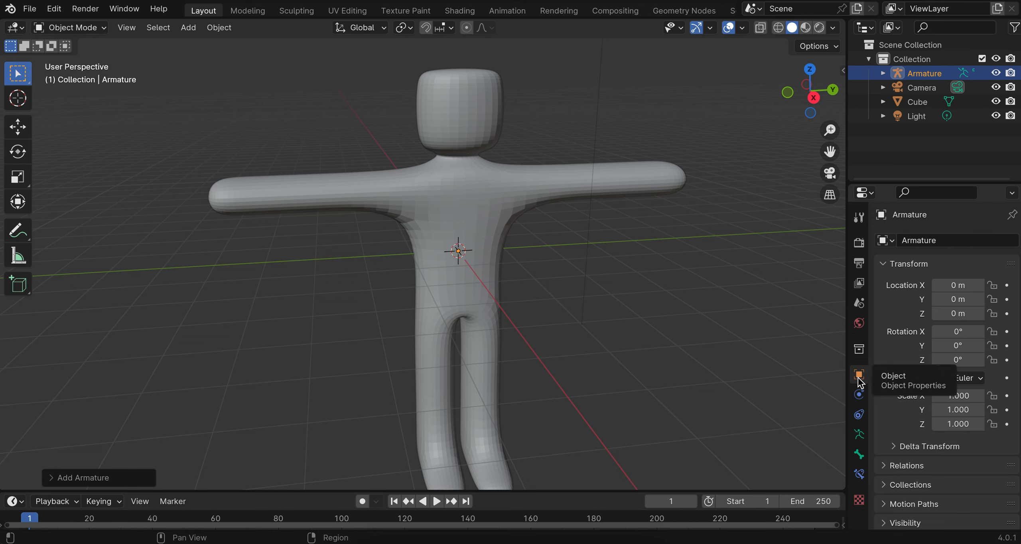
scroll(902, 419, down, 2)
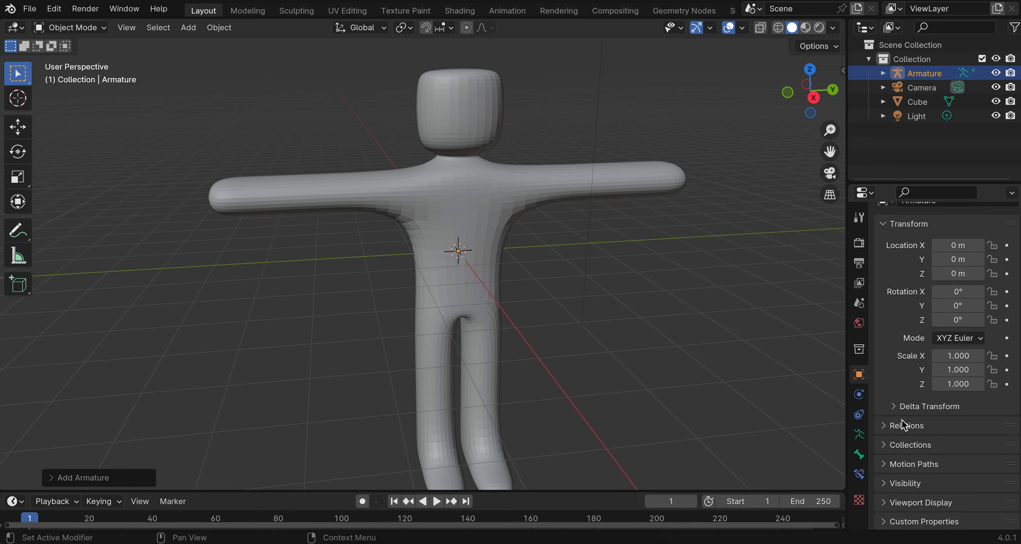
click(883, 501)
scroll(894, 504, down, 4)
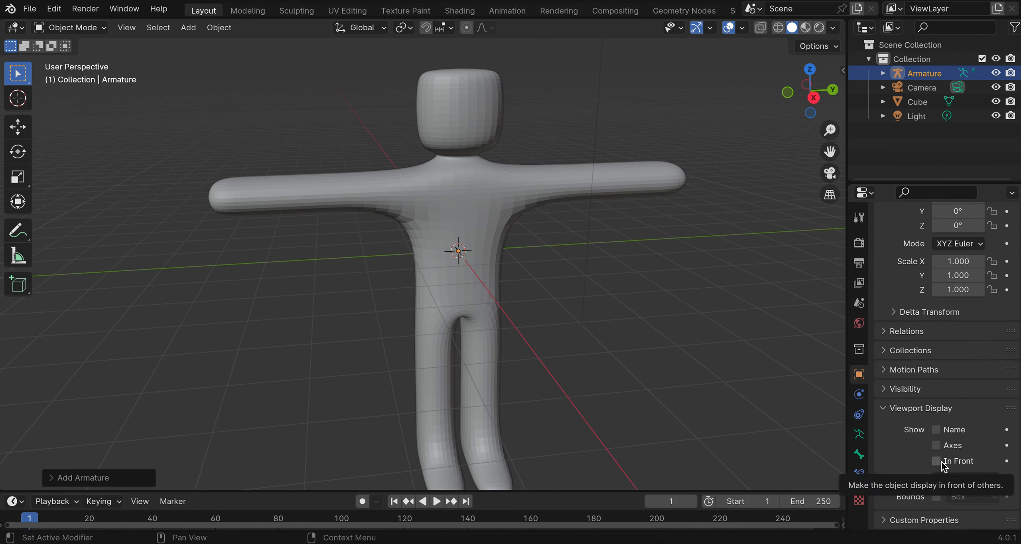
click(938, 462)
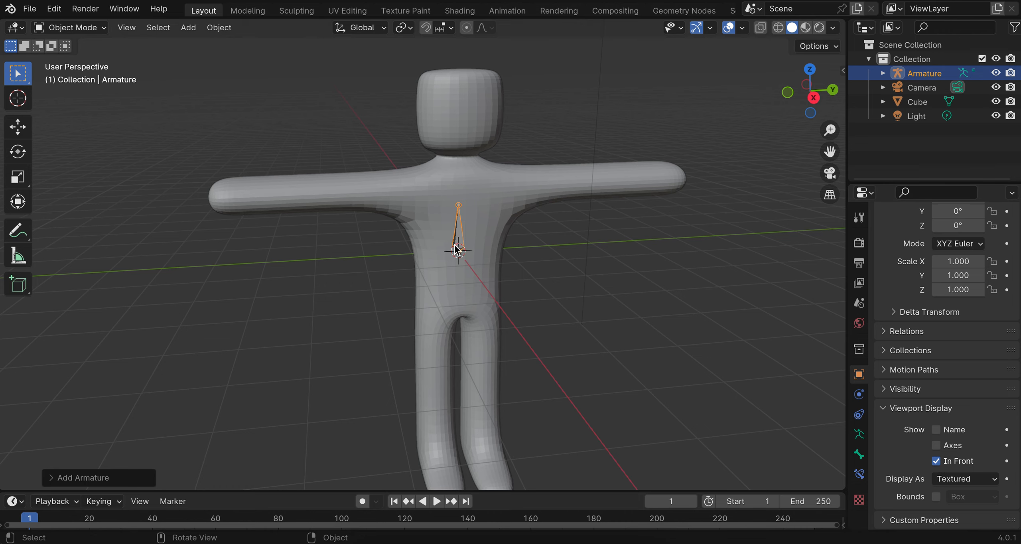
In right orthographic view, move the armature straight down along Z so its base sits just above the crotch
middle_drag(463, 245, 463, 243)
scroll(462, 243, up, 2)
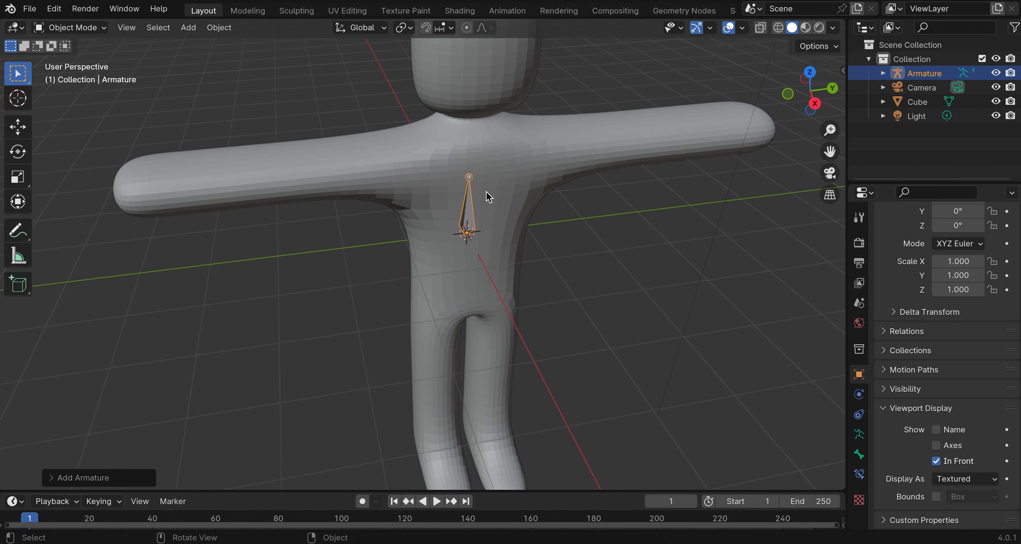
middle_drag(505, 291, 505, 291)
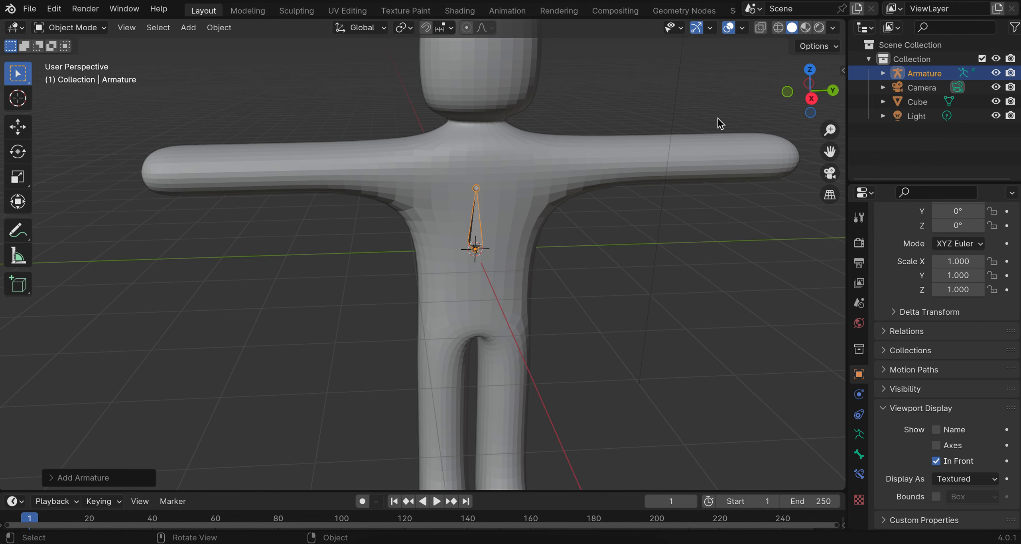
click(811, 100)
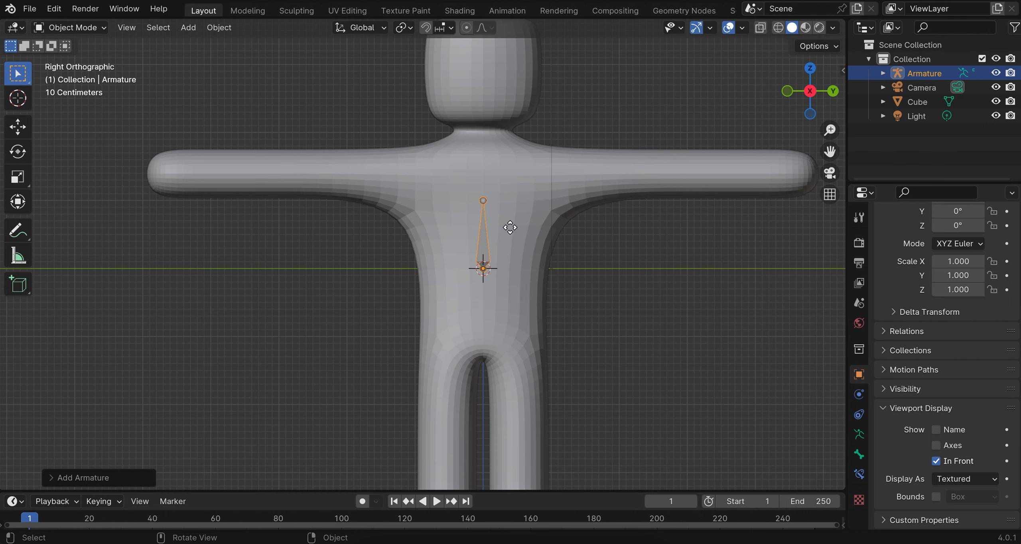
key(g)
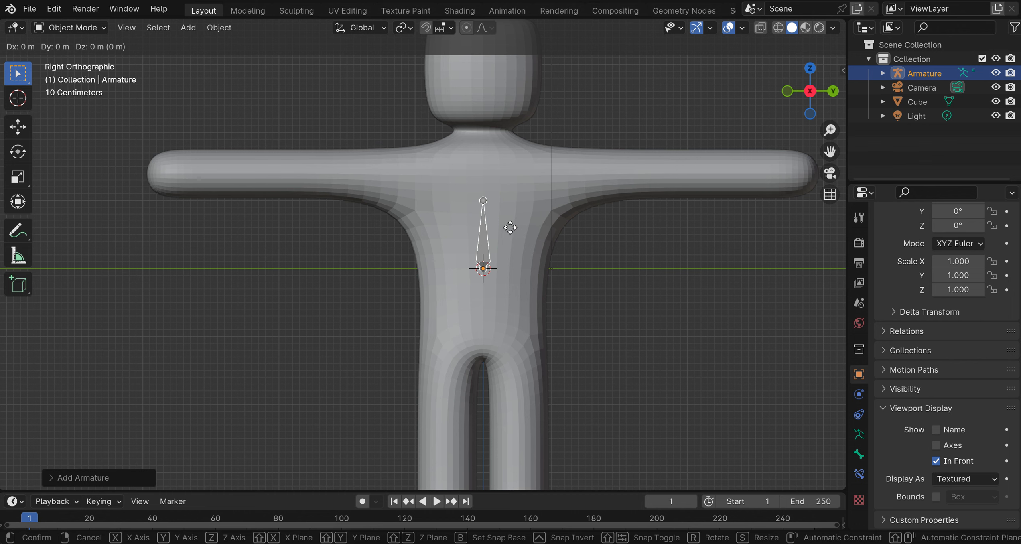
key(z)
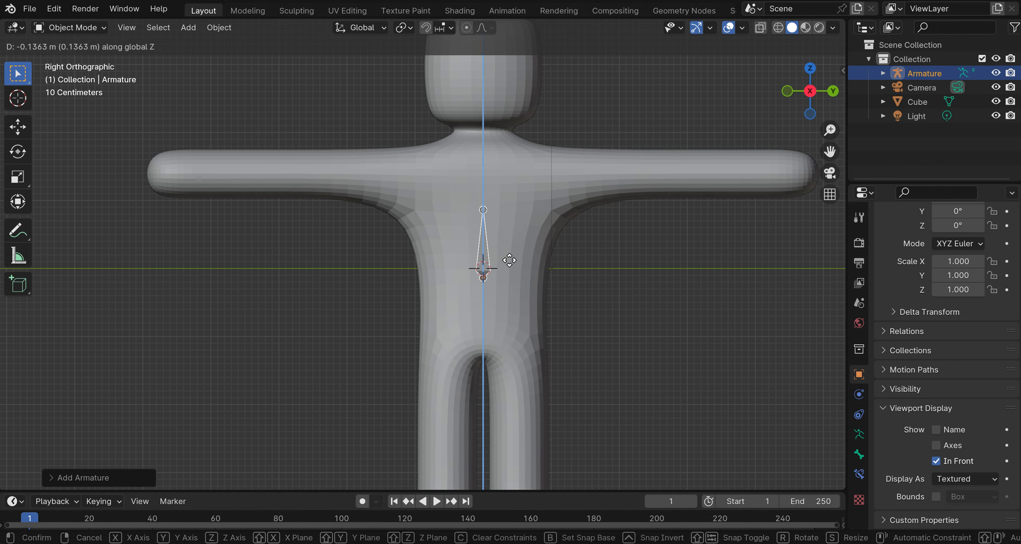
click(519, 289)
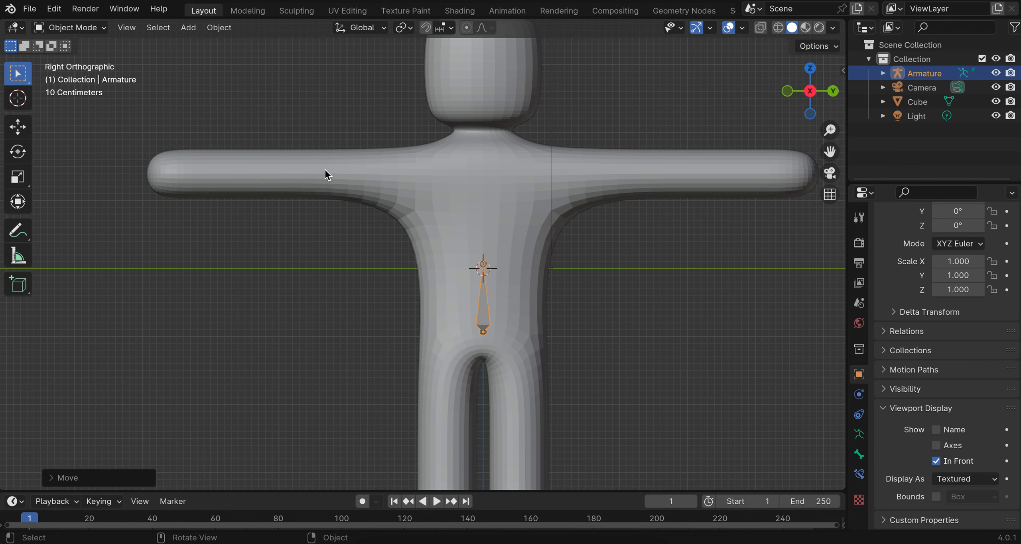
Put the armature into Edit Mode and activate the Select Box tool
click(86, 31)
click(85, 56)
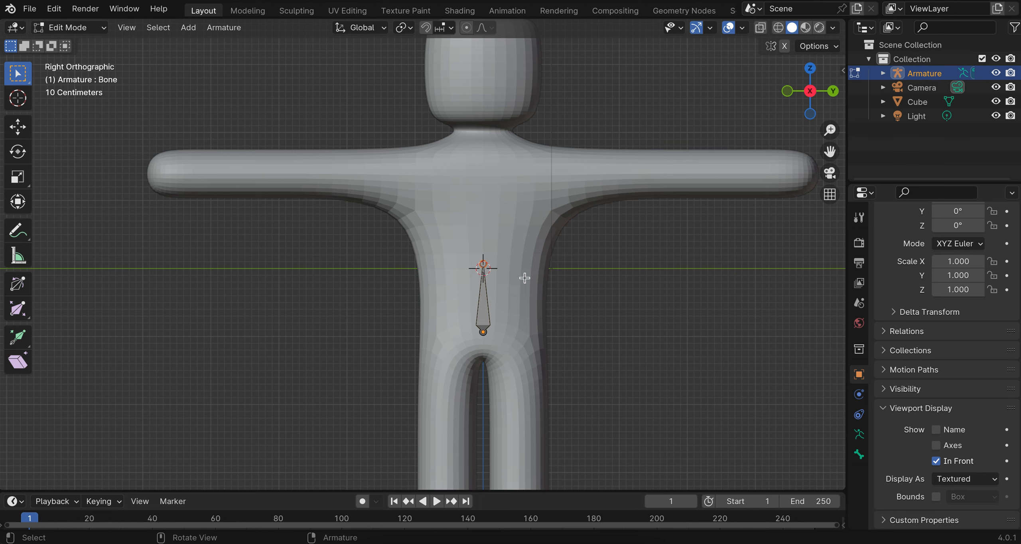
click(29, 84)
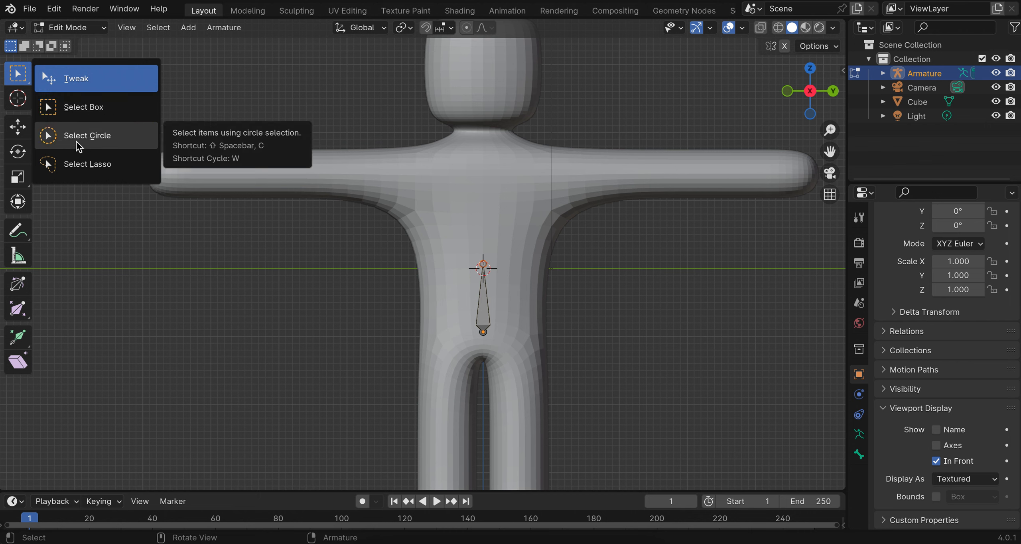
click(92, 108)
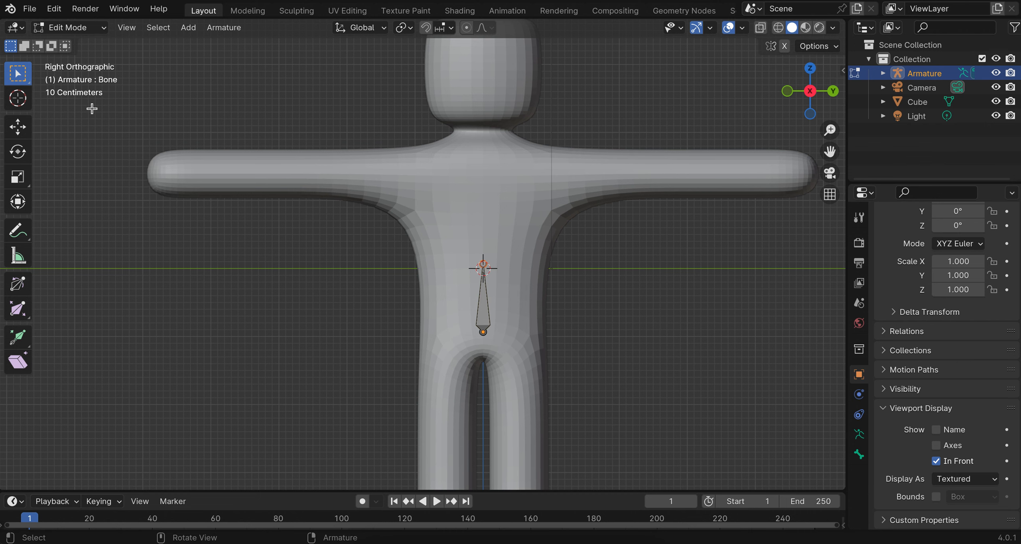
Extrude two spine bones upward in a chain from the tip of the hip bone to shoulder height
drag(452, 256, 528, 288)
key(e)
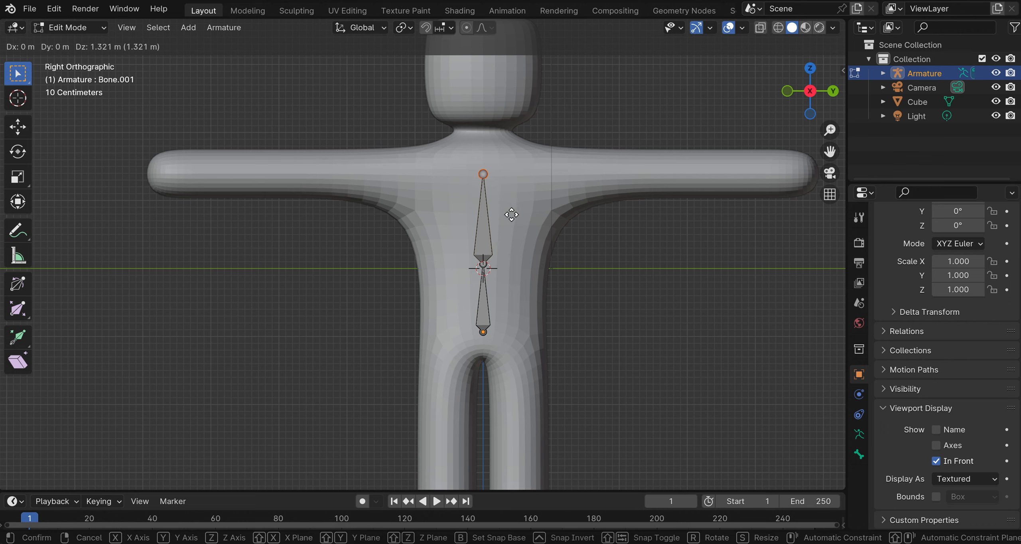
click(510, 242)
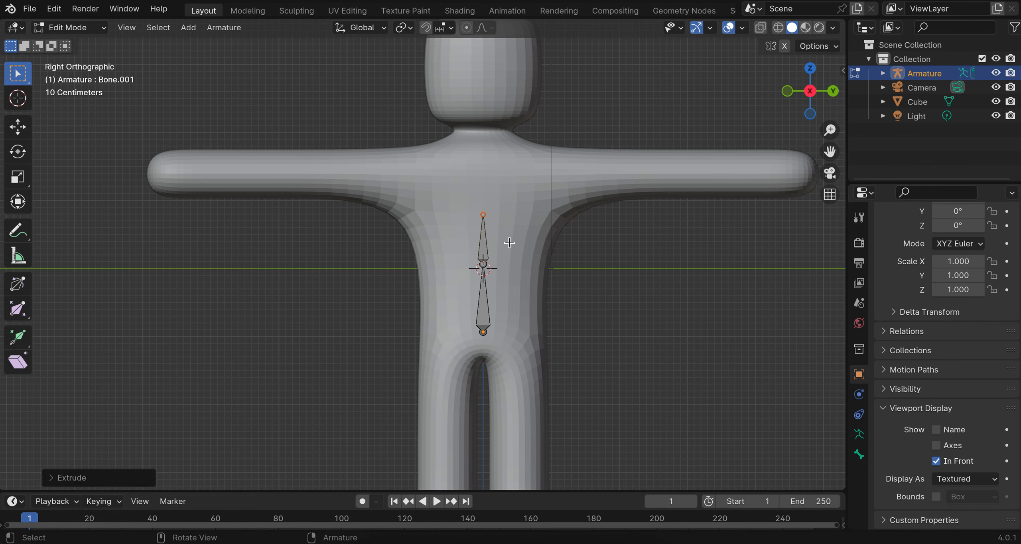
key(e)
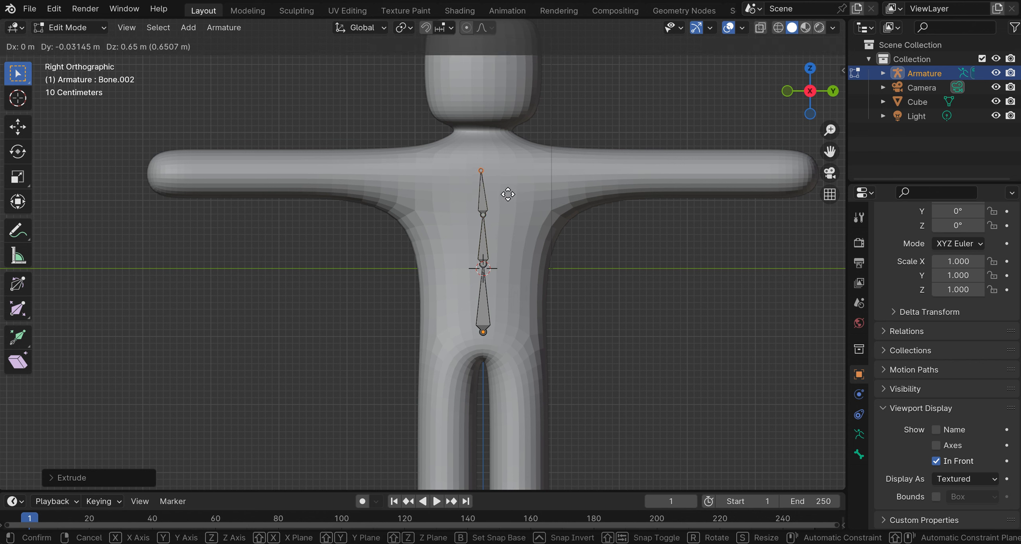
click(510, 191)
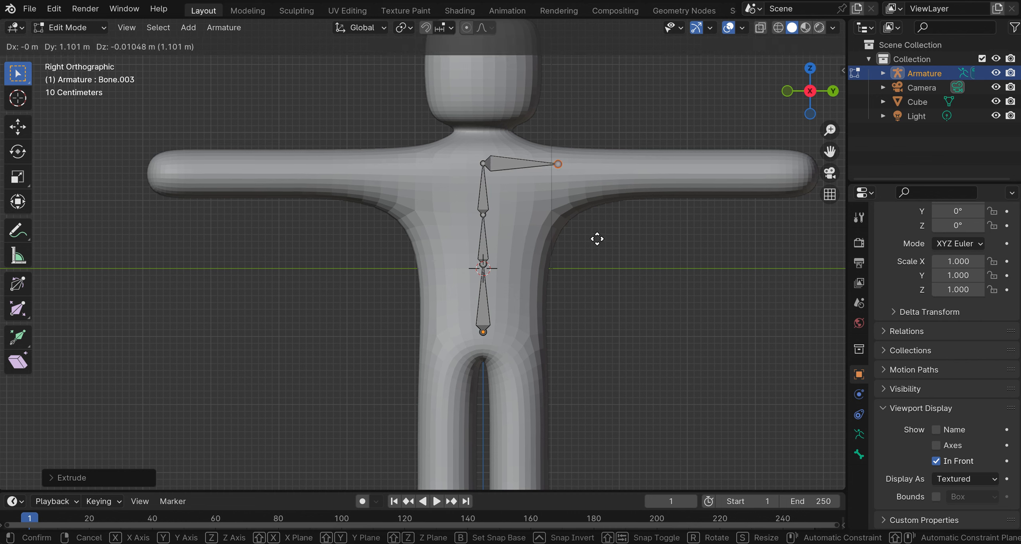
Extrude a shoulder bone about 1 m long from the spine's top toward the +Y arm, and an upper-arm bone from its end
text(1)
key(Return)
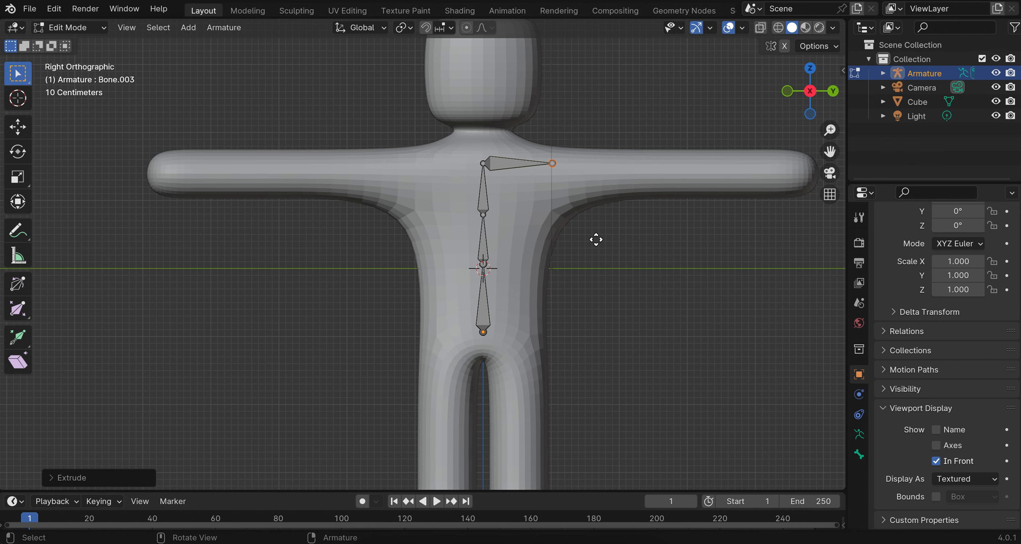
key(e)
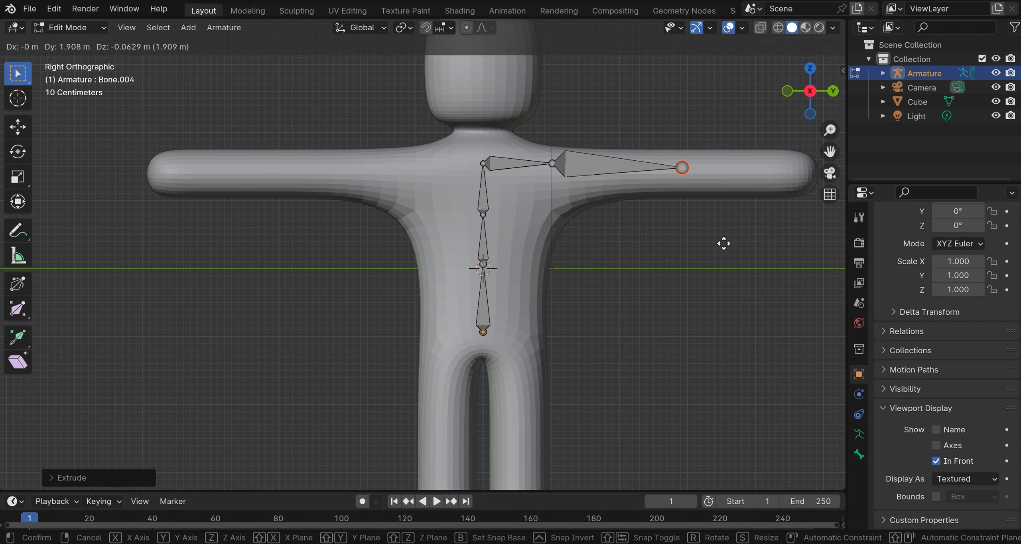
click(714, 243)
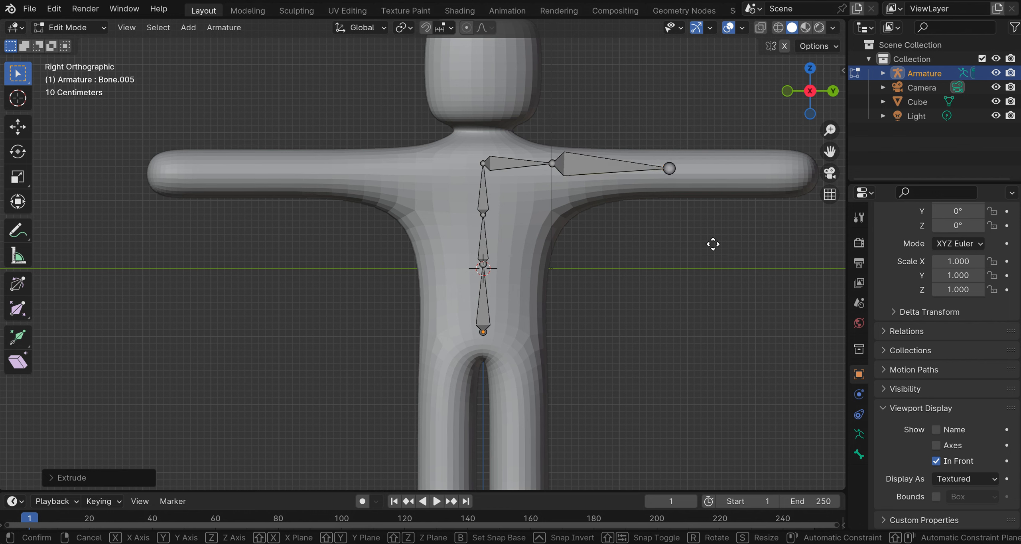
Extrude a forearm bone about 1.7 m long from the upper-arm bone's end toward the +Y hand
key(e)
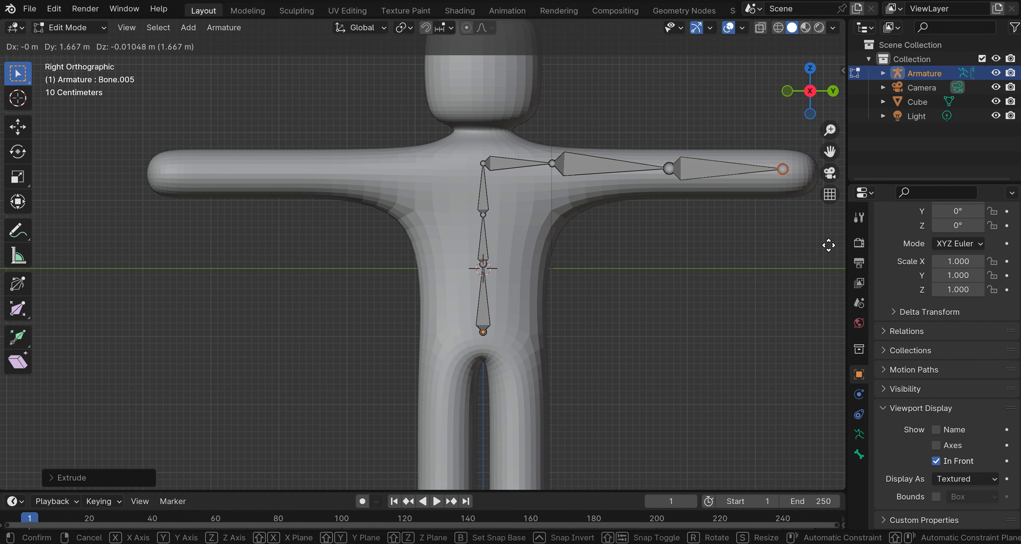
click(829, 245)
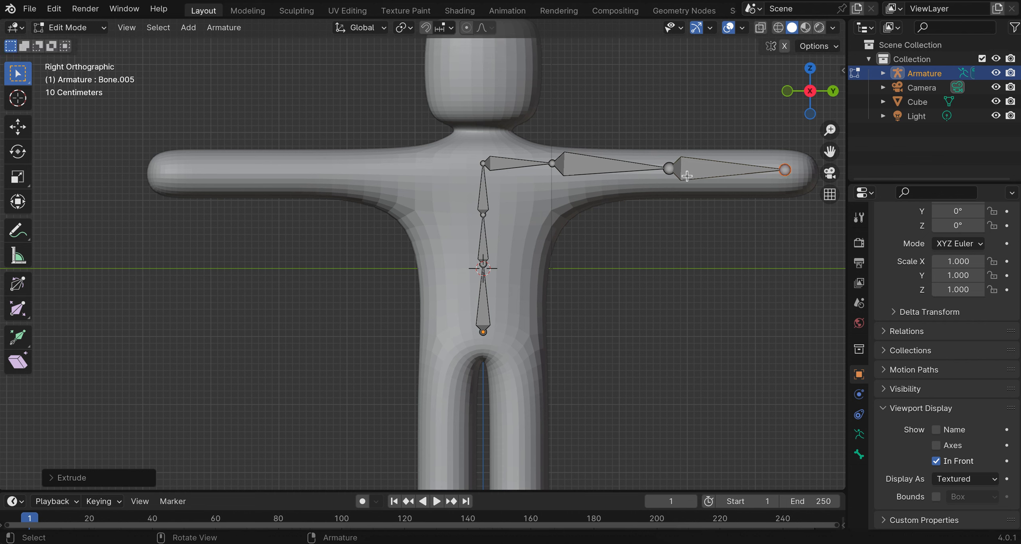
Extrude a chain of shoulder, upper-arm and forearm bones from the spine's top along the −Y arm to the hand
click(496, 172)
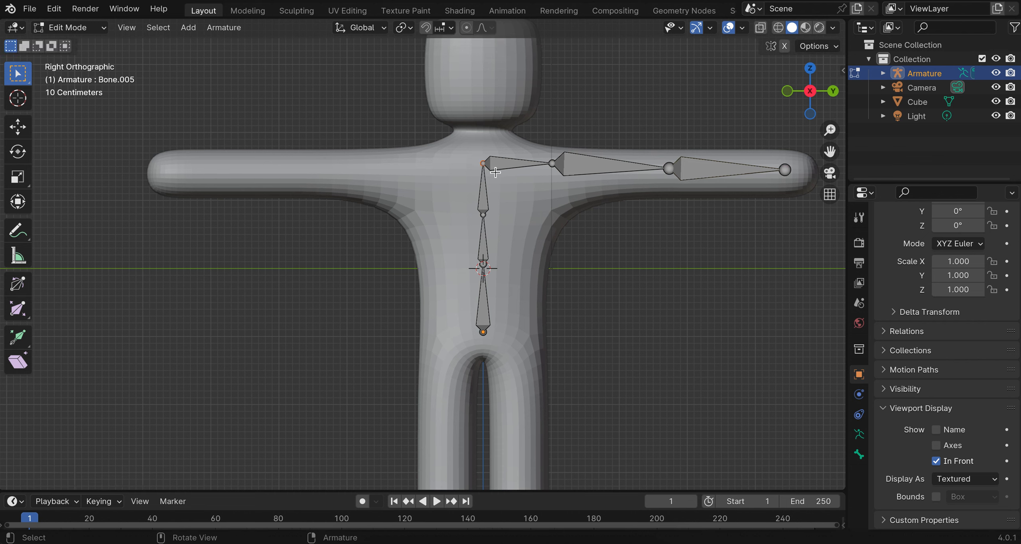
key(e)
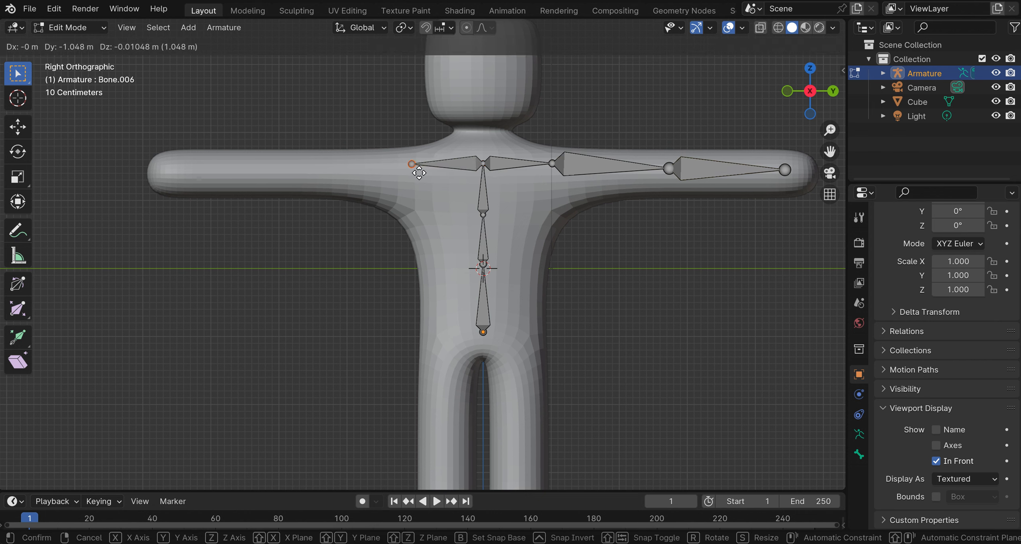
click(413, 173)
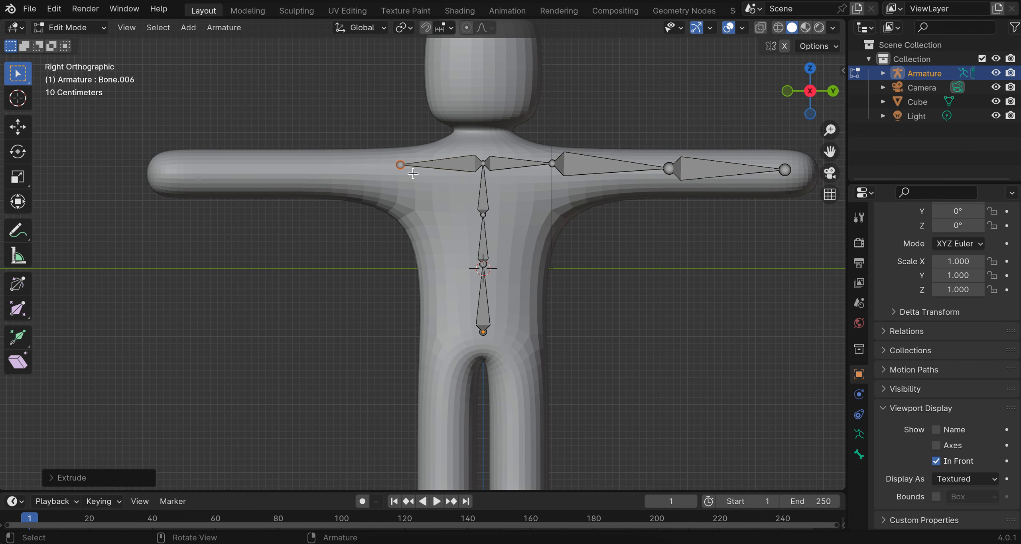
key(e)
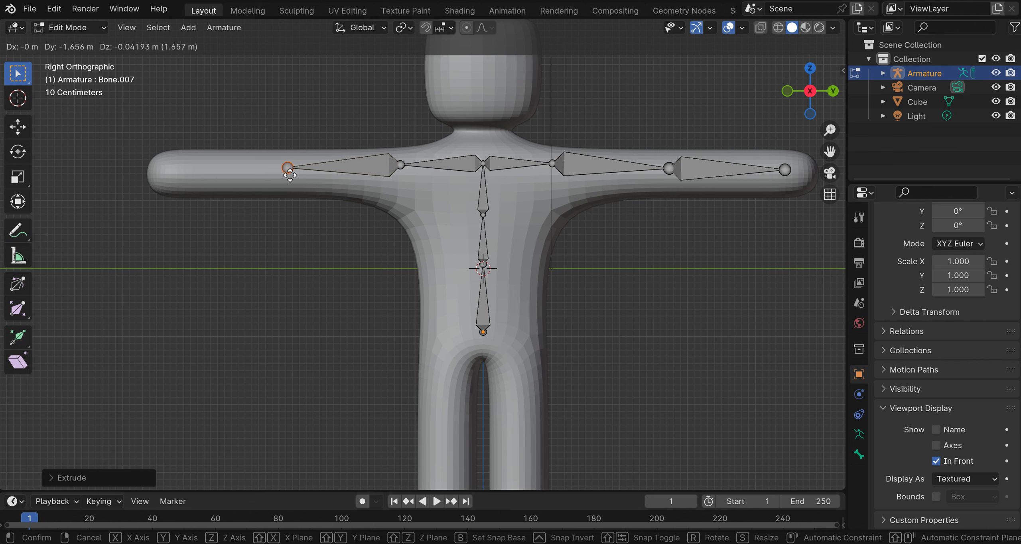
click(276, 176)
key(e)
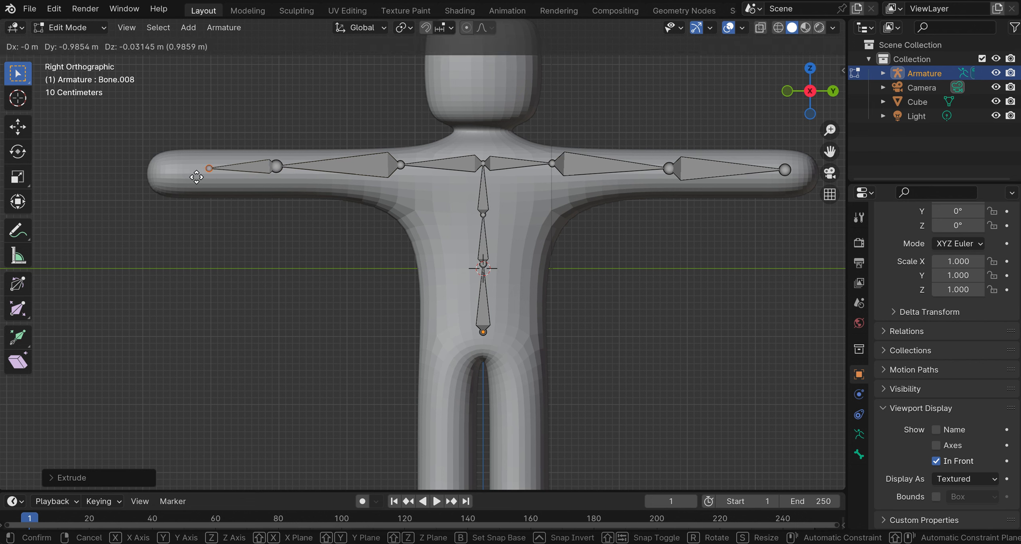
click(195, 179)
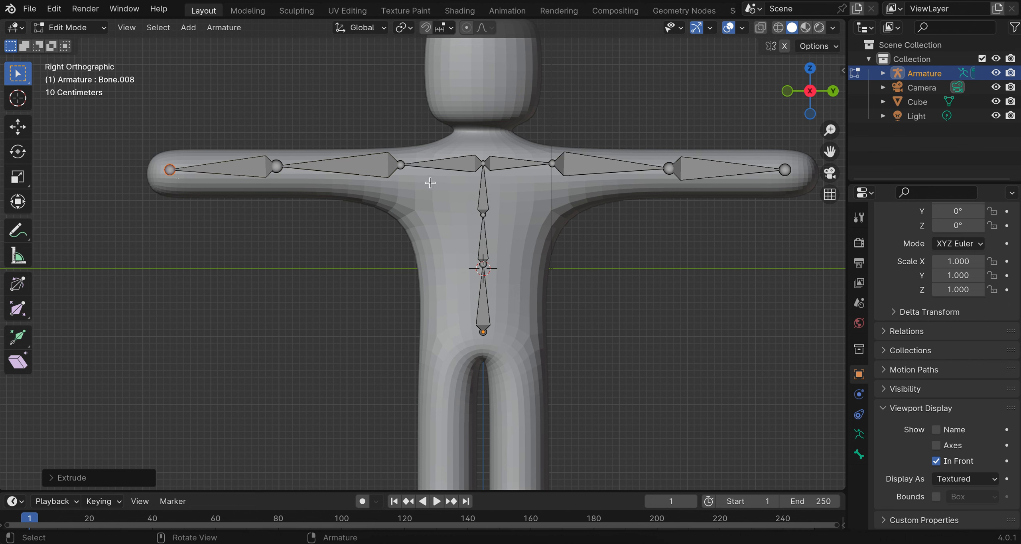
Extrude a neck bone about 0.5 m long straight up from the spine's top, and a head bone upward from its tip
click(484, 164)
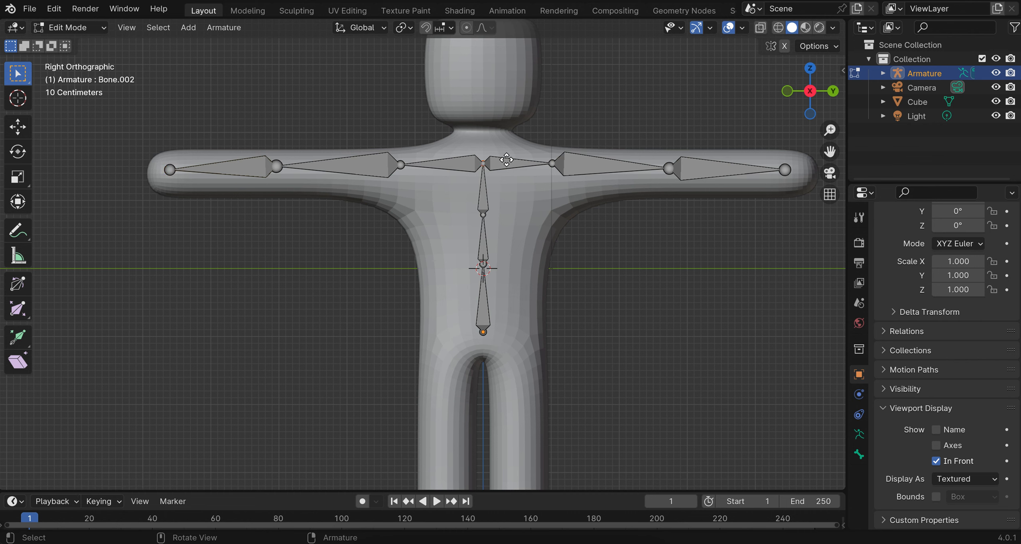
key(e)
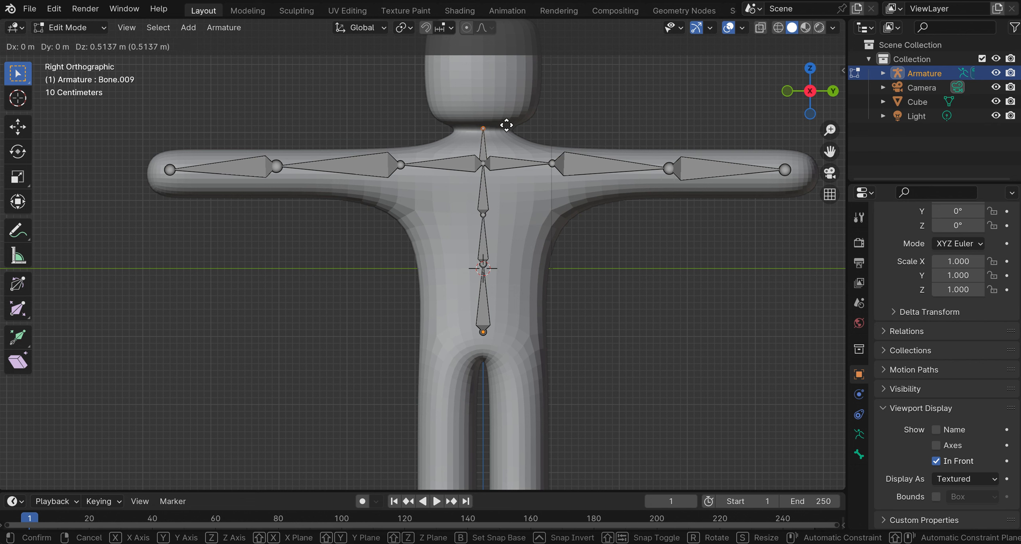
click(506, 126)
key(e)
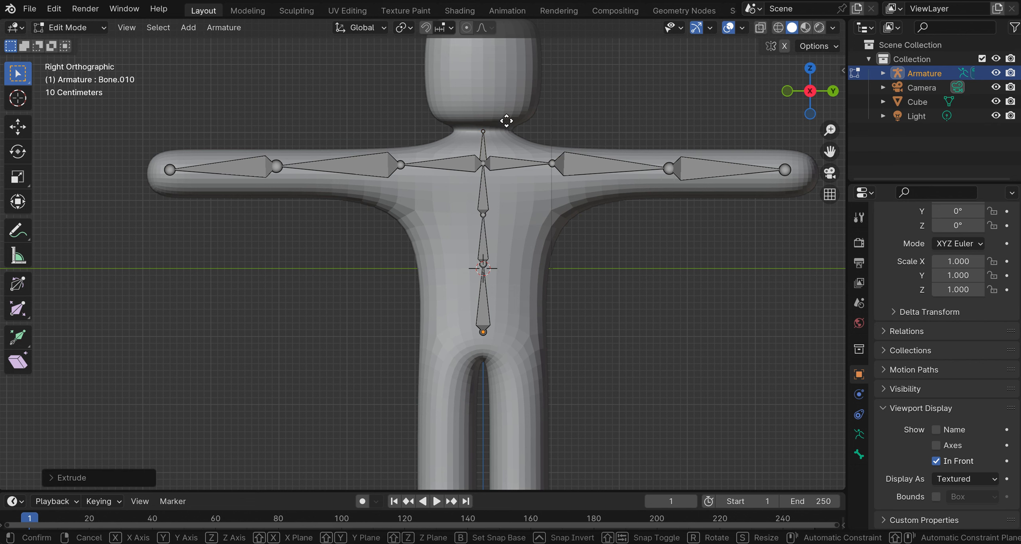
click(503, 29)
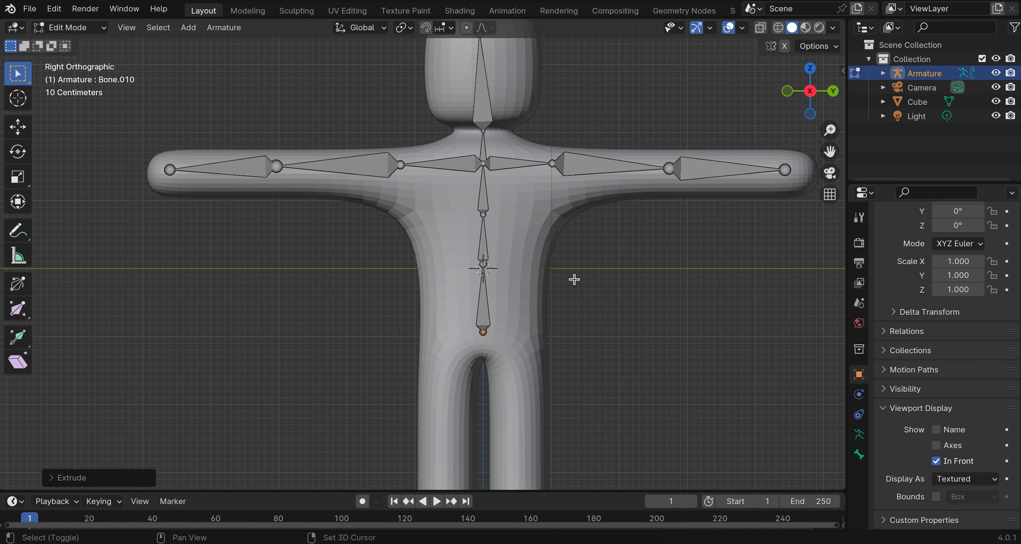
Extrude a hip bone from the armature's base toward the +Y leg, continuing with thigh and shin bones down to the ankle
shift+scroll(574, 280, down, 5)
shift+scroll(574, 280, down, 2)
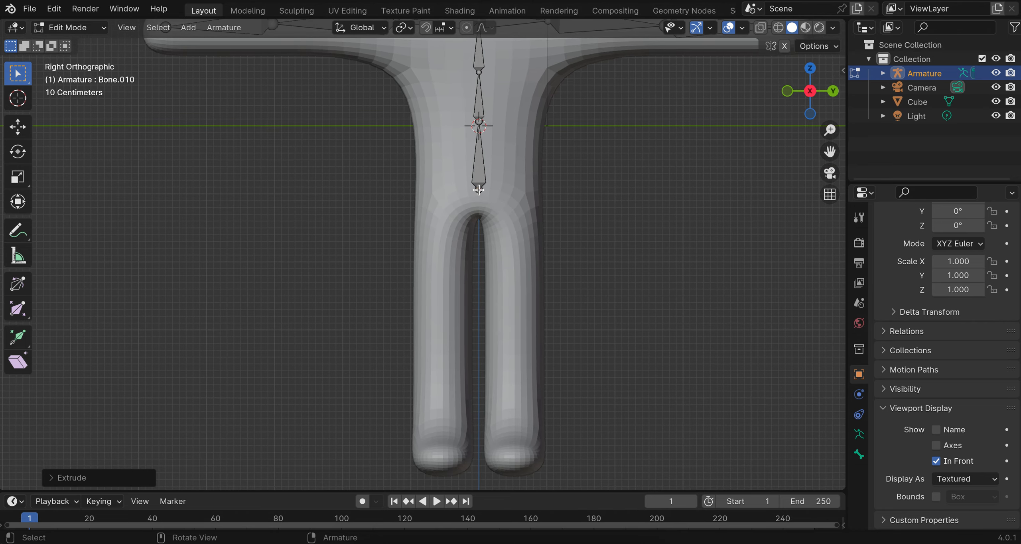
click(479, 189)
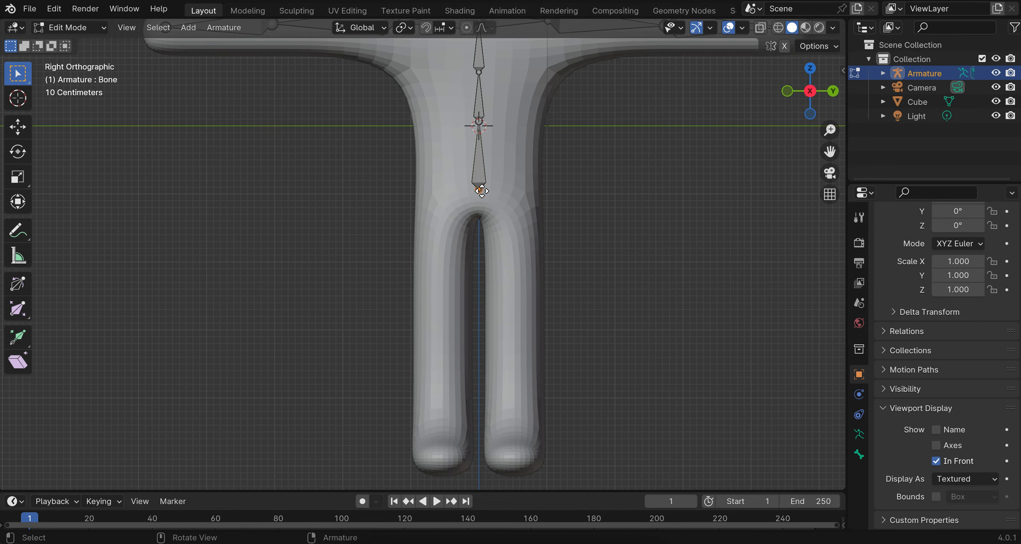
key(e)
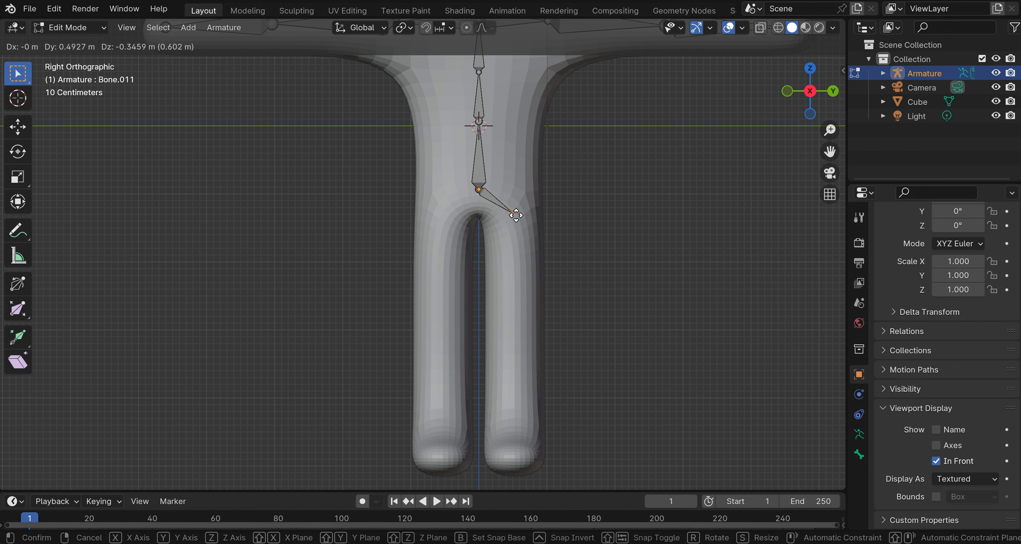
click(516, 215)
key(e)
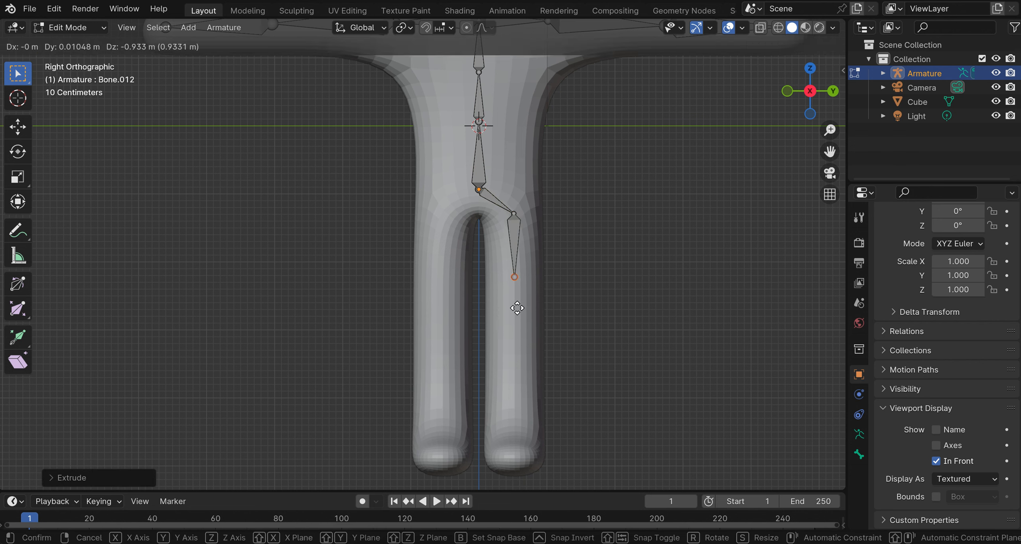
click(515, 323)
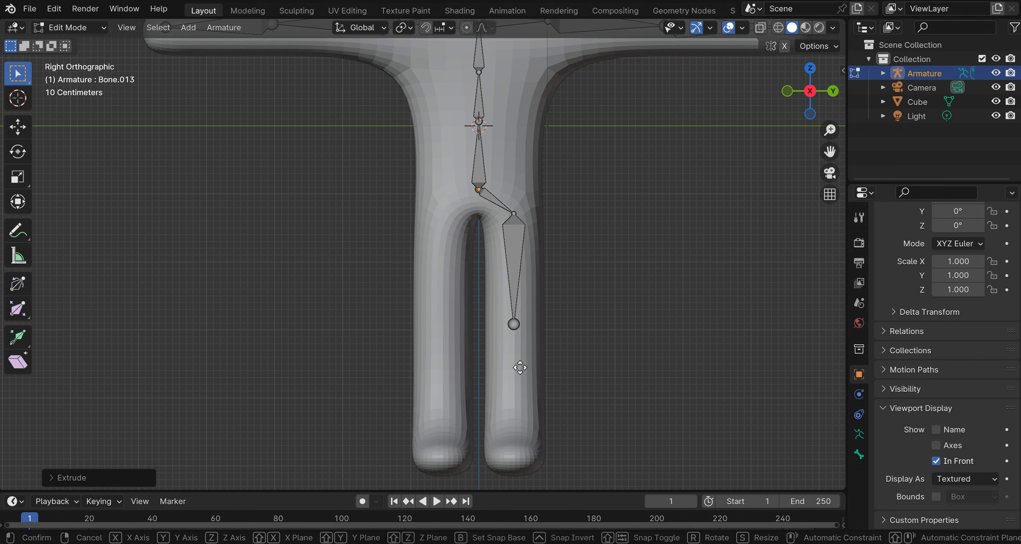
key(e)
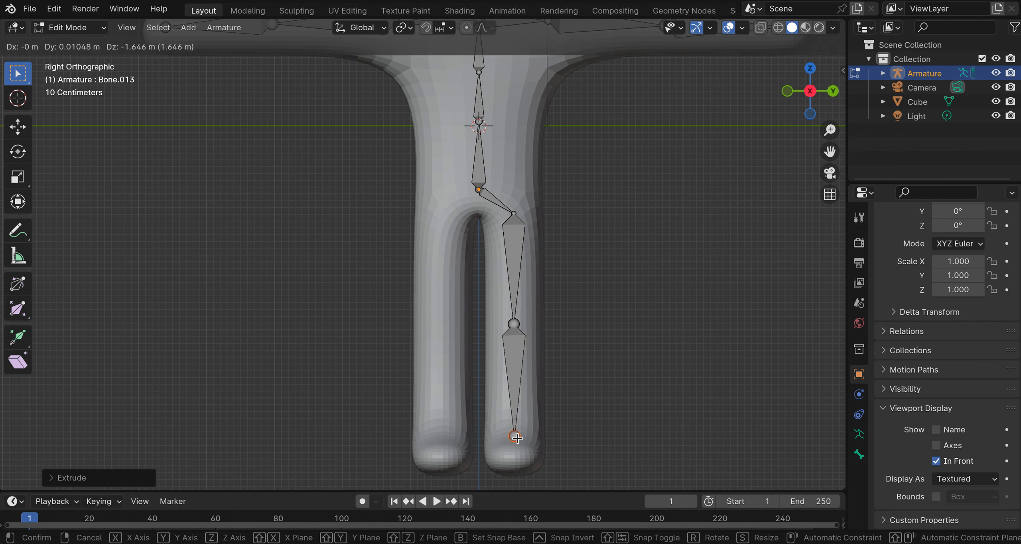
click(515, 436)
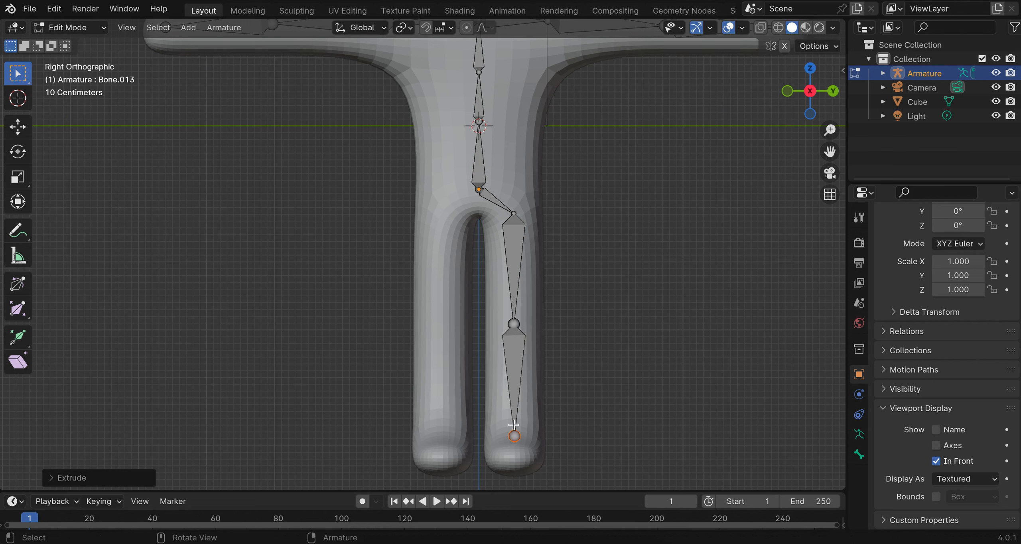
Extrude matching hip, thigh and shin bones from the armature's base down the −Y leg to the ankle
click(477, 189)
key(e)
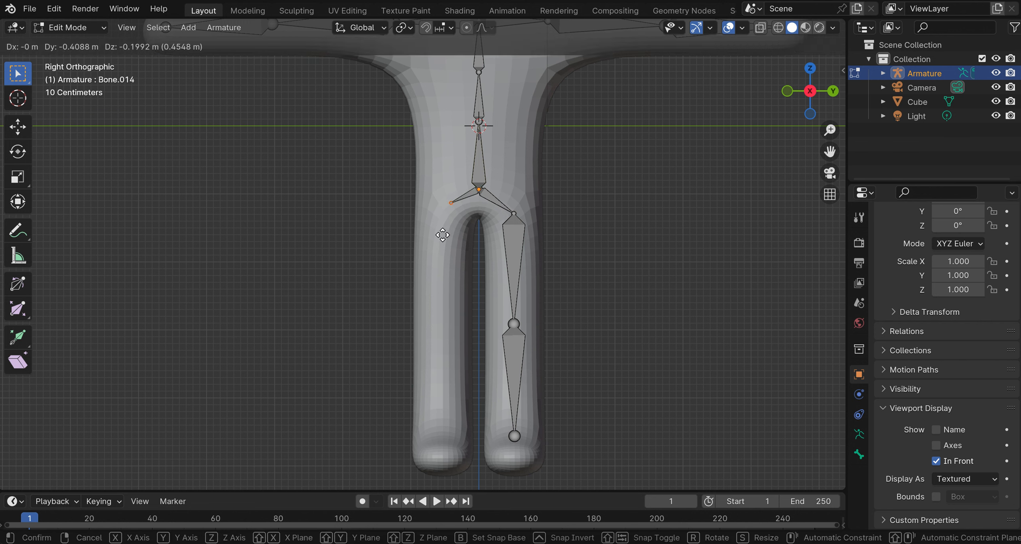
click(439, 244)
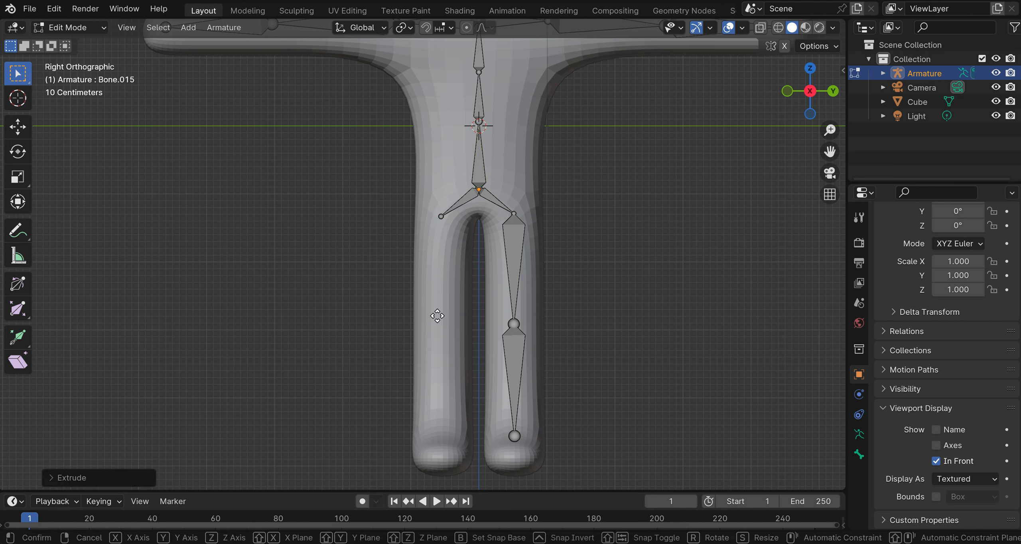
key(e)
click(436, 354)
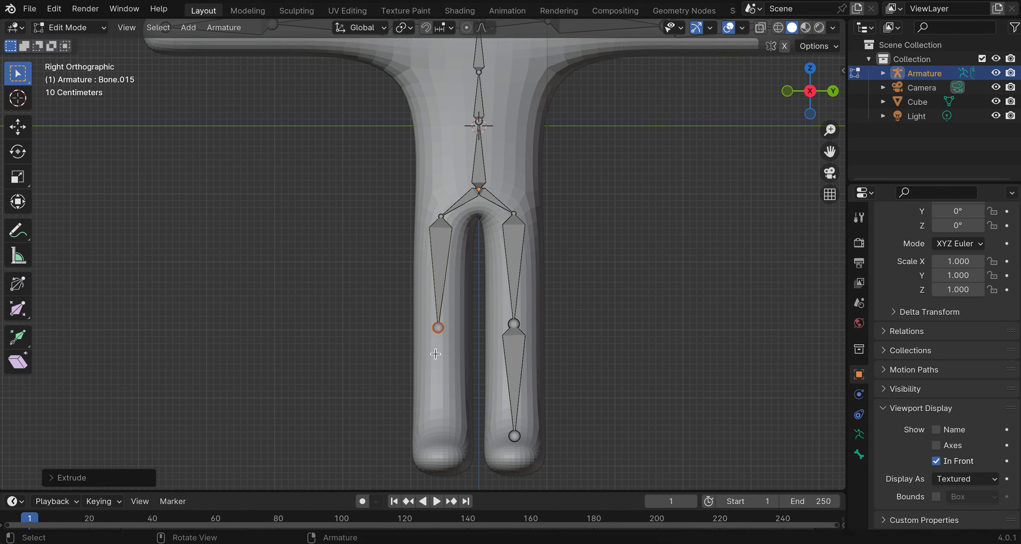
key(e)
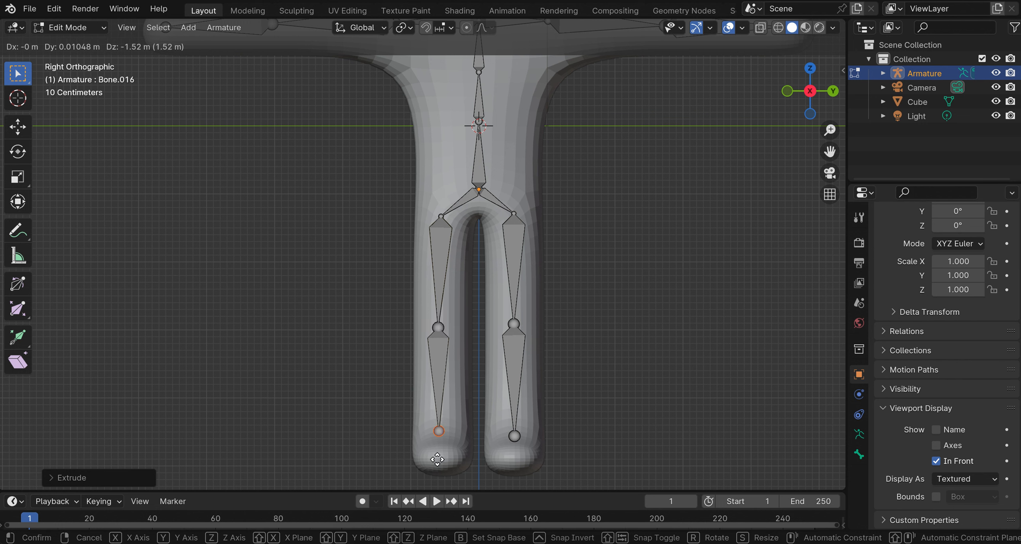
click(437, 463)
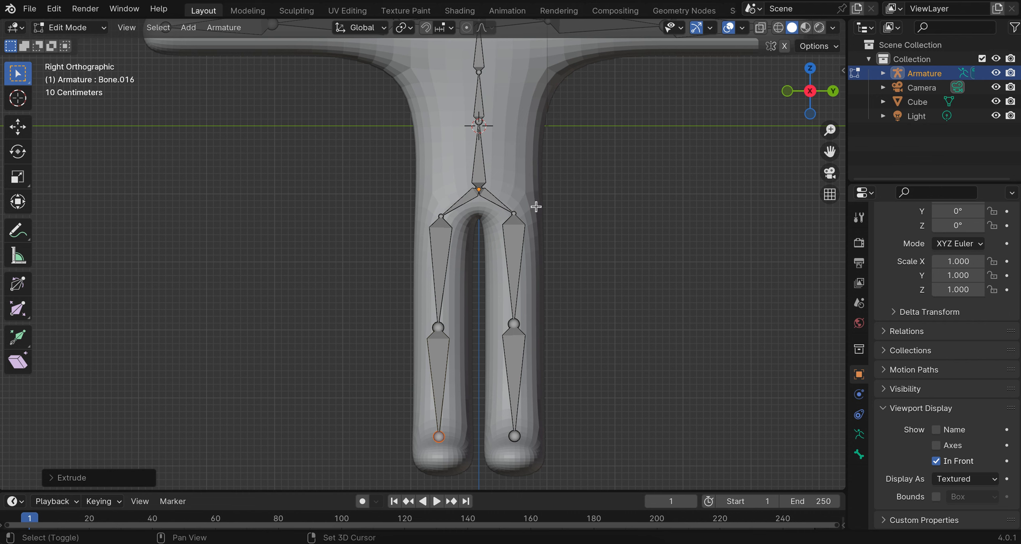
Add a separate bone to the armature and move it outside the body, beside the +Y hip
key(shift+a)
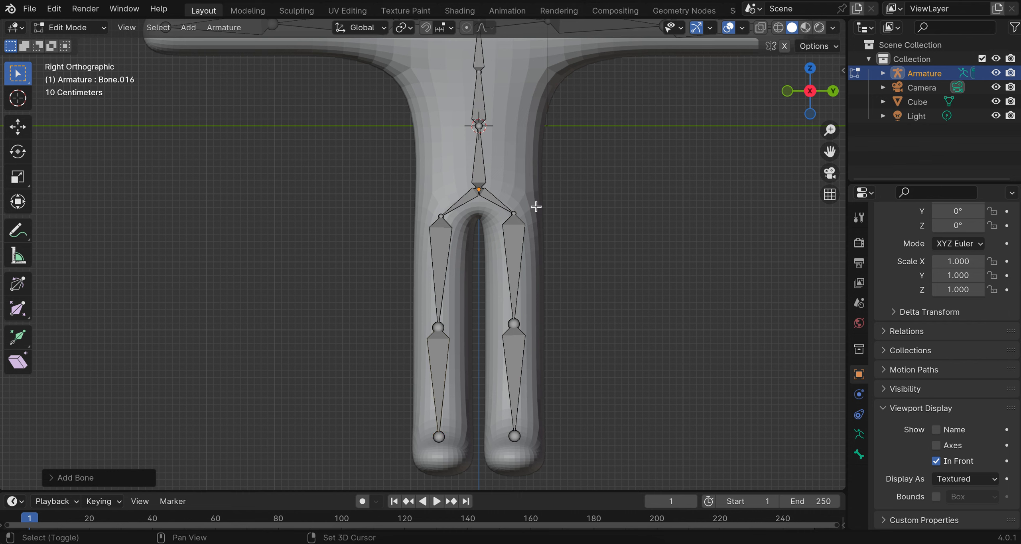
click(488, 113)
key(g)
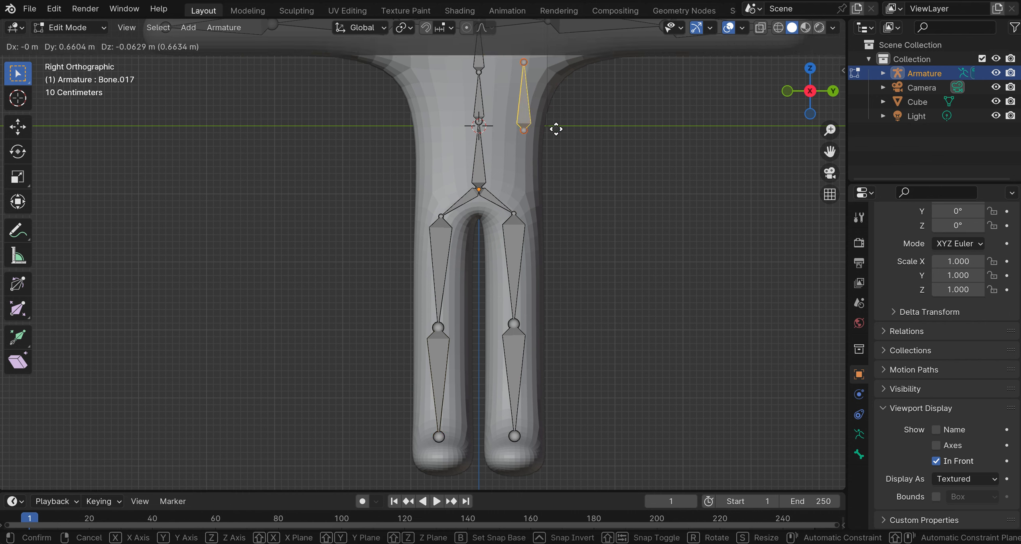
click(601, 197)
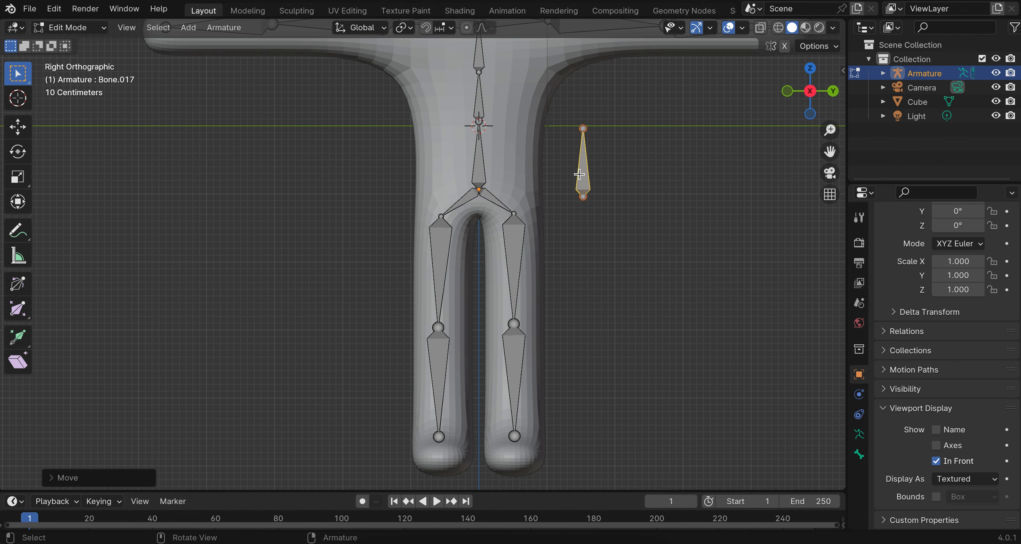
Select the loose bone beside the +Y hip and delete it
click(517, 371)
click(586, 166)
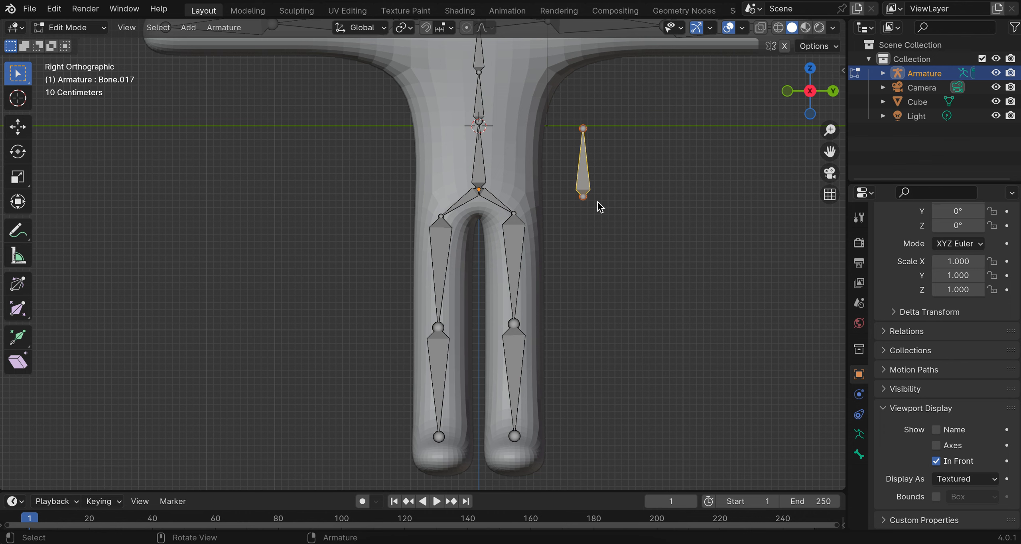
key(x)
click(554, 202)
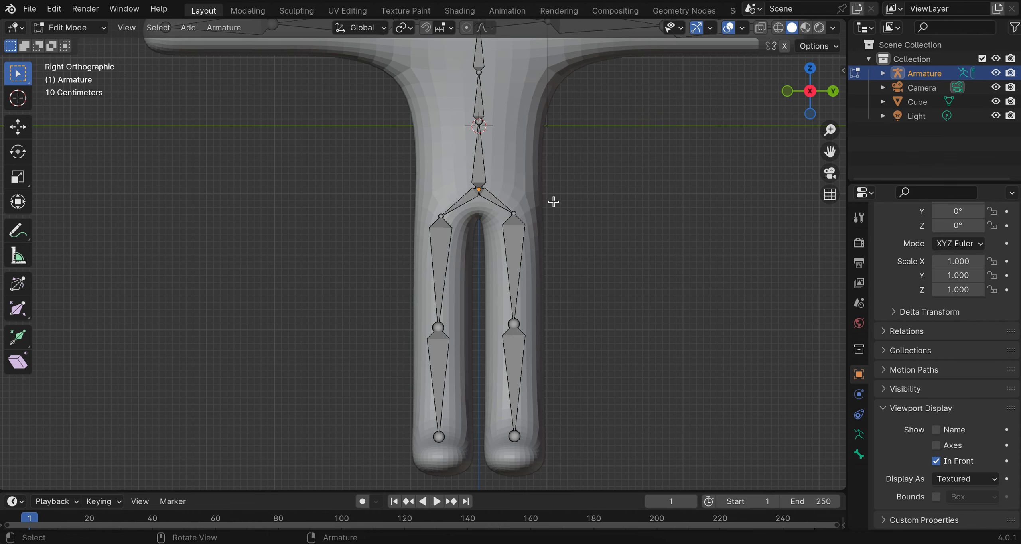
In right orthographic view, try dissolving the middle spine bone, and undo the dissolve
middle_drag(513, 230, 485, 312)
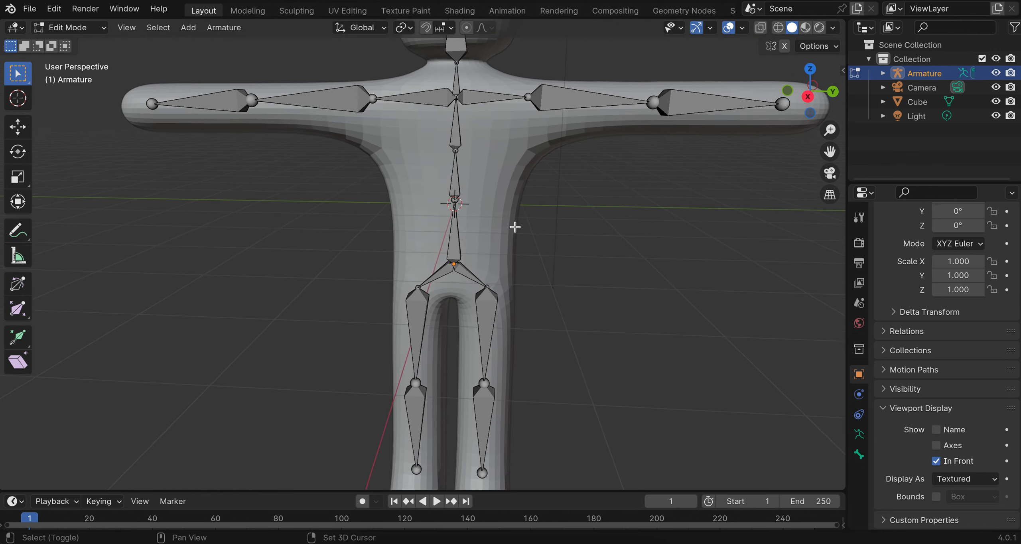
click(809, 98)
click(453, 188)
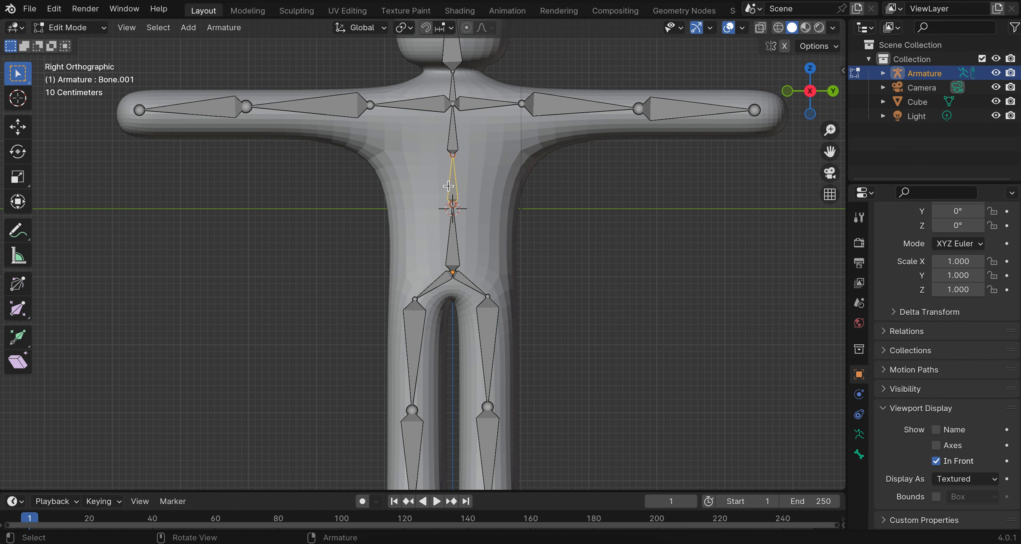
key(x)
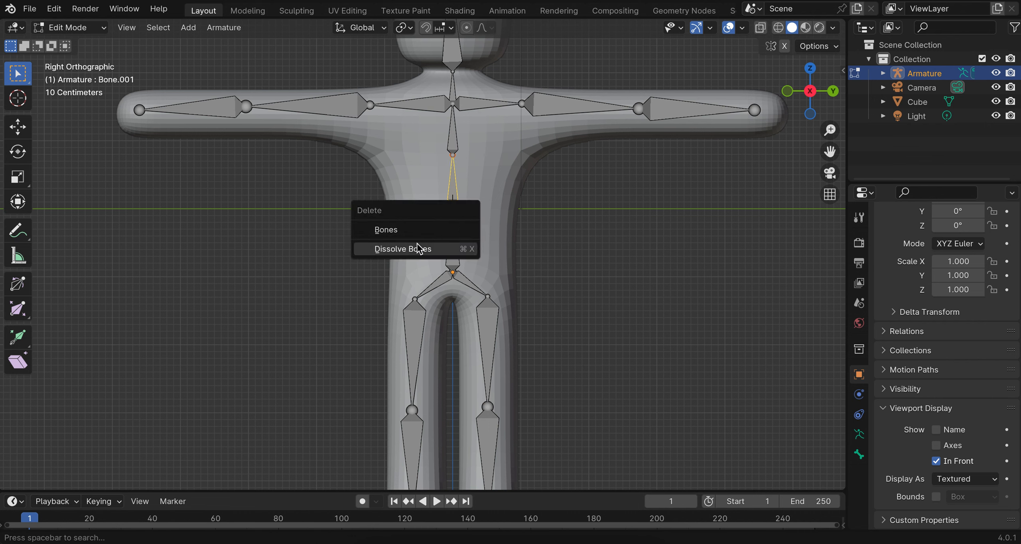
click(415, 251)
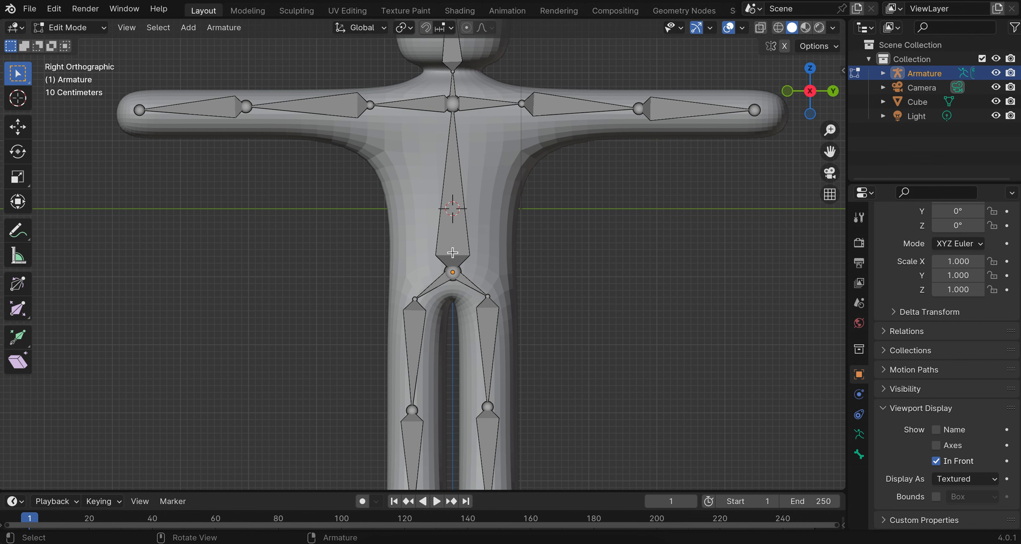
key(ctrl+z)
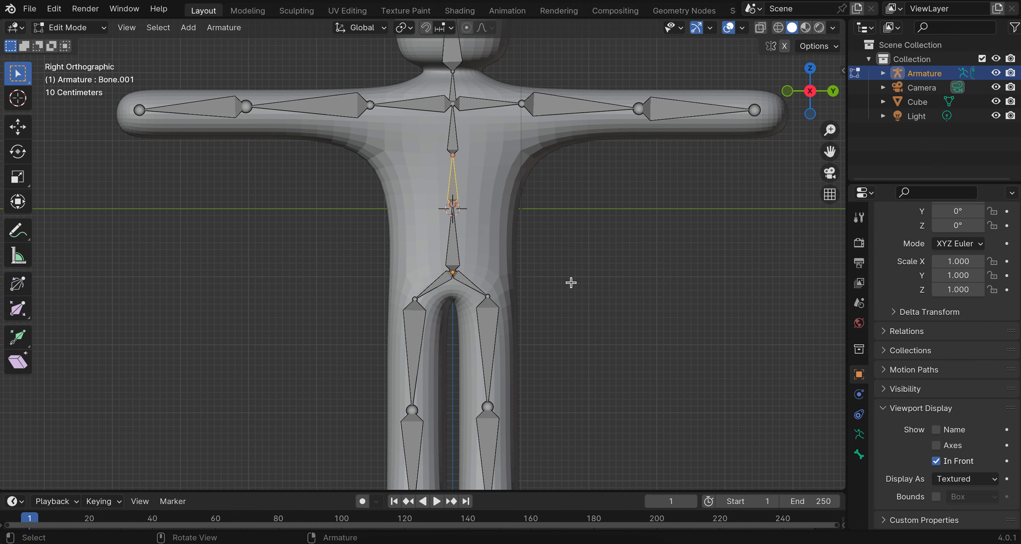
scroll(571, 282, down, 1)
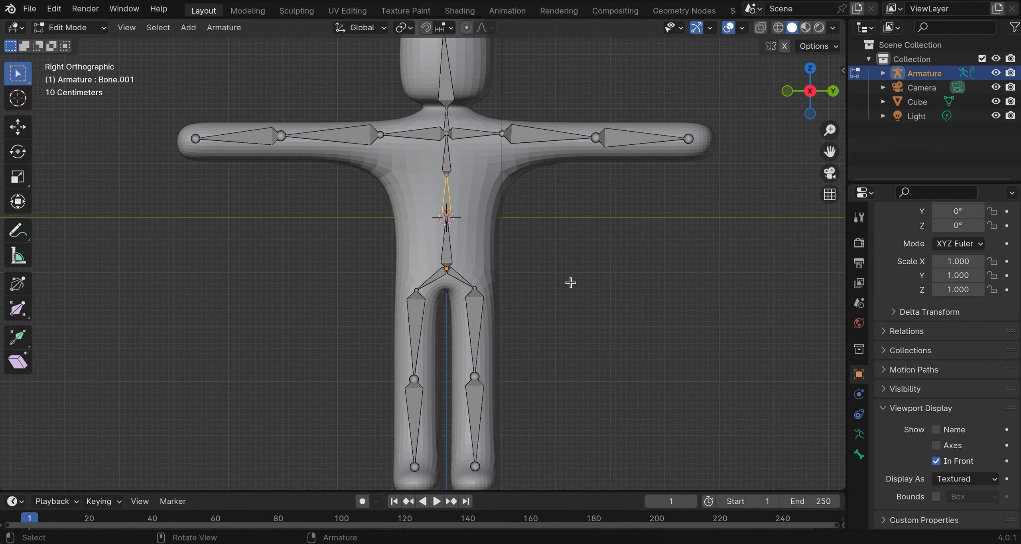
Move the knee joint of the −Y leg backward along the X axis, out behind the body
middle_drag(571, 282, 570, 282)
middle_drag(531, 201, 532, 201)
middle_drag(565, 246, 566, 246)
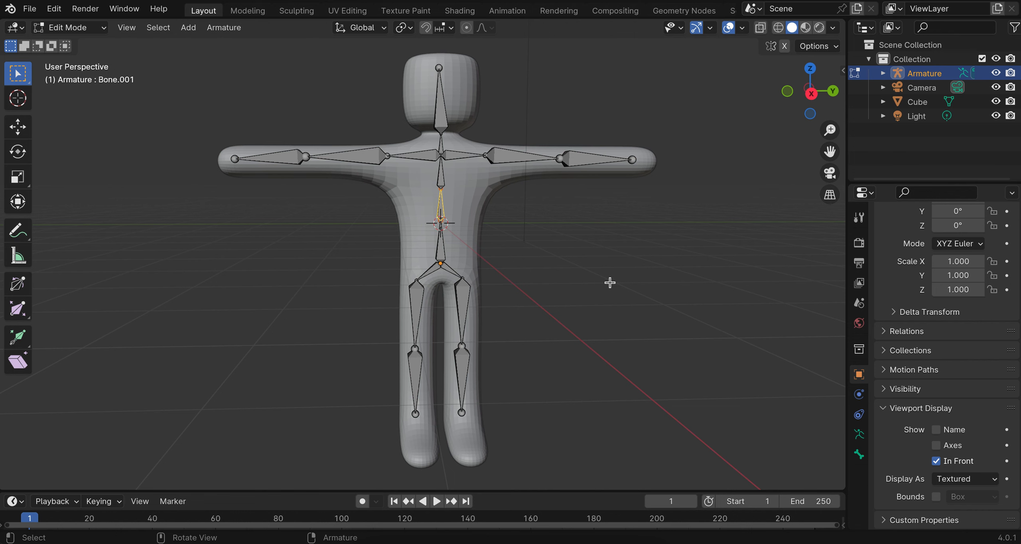
middle_drag(608, 282, 608, 283)
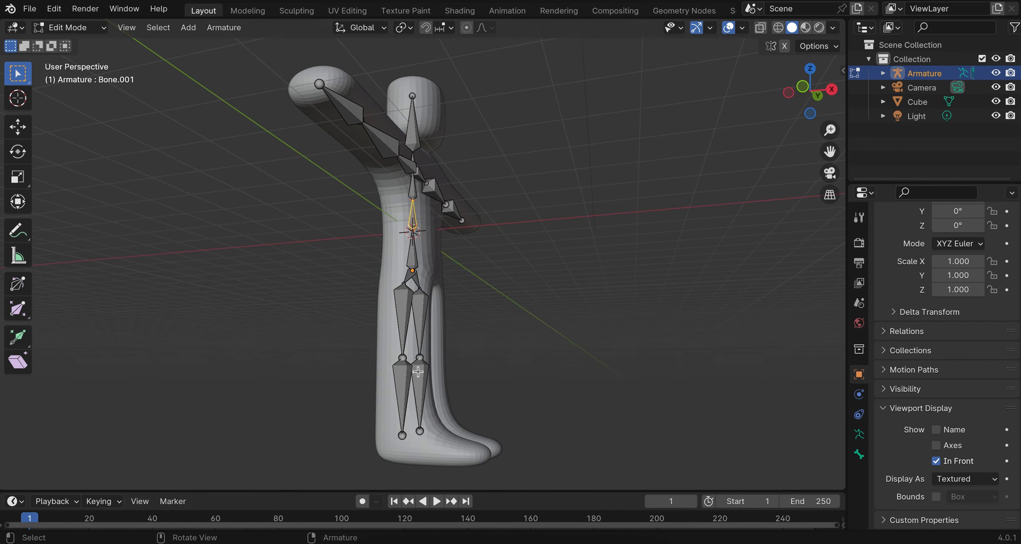
text(g)
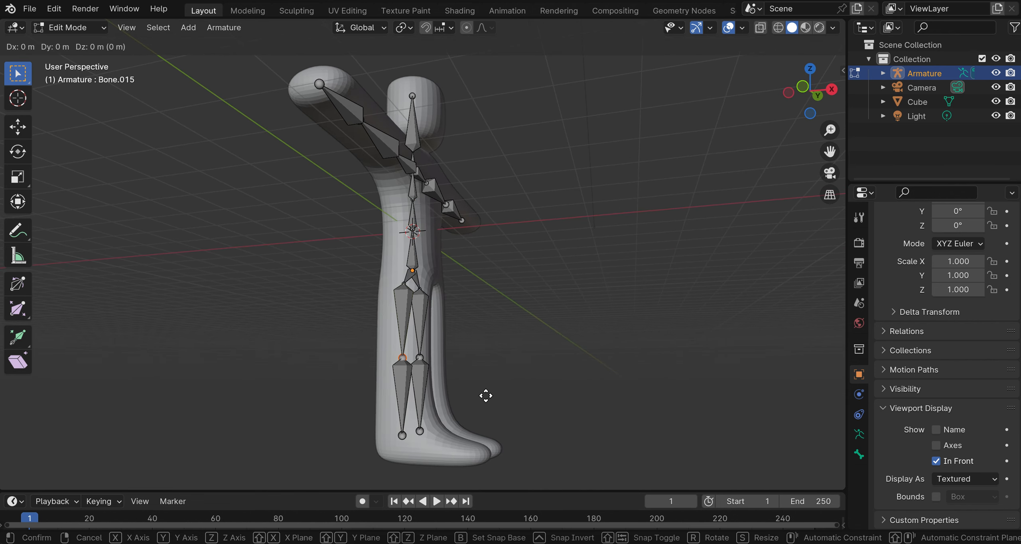
text(x-1)
key(Return)
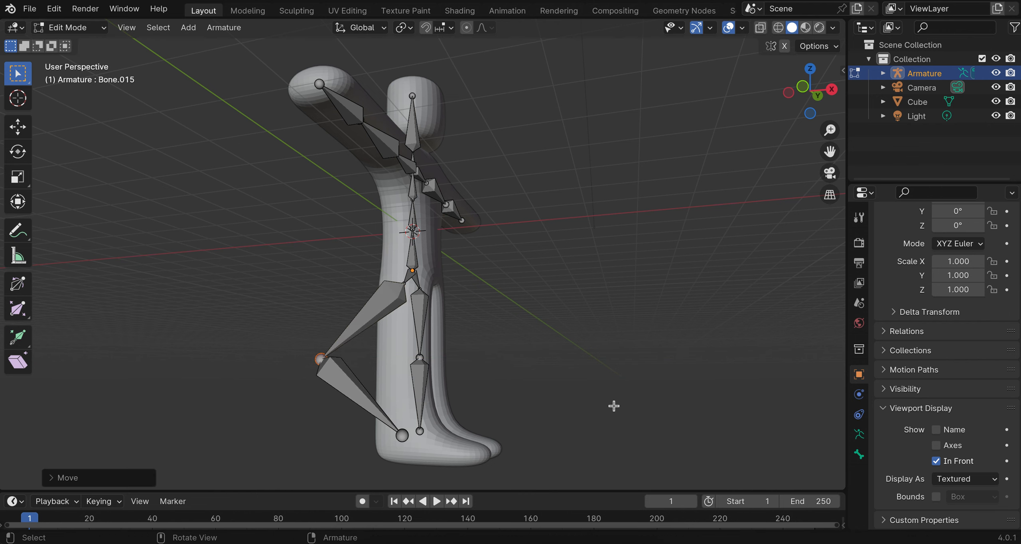
Select all the armature's bones and scale them to 0 along X so they lie in one plane
middle_drag(610, 353, 610, 352)
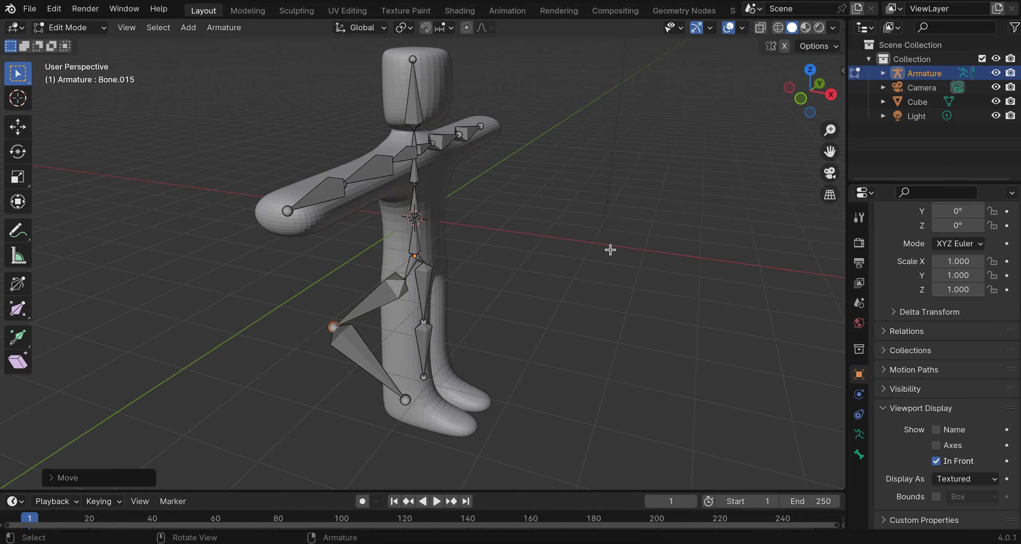
key(a)
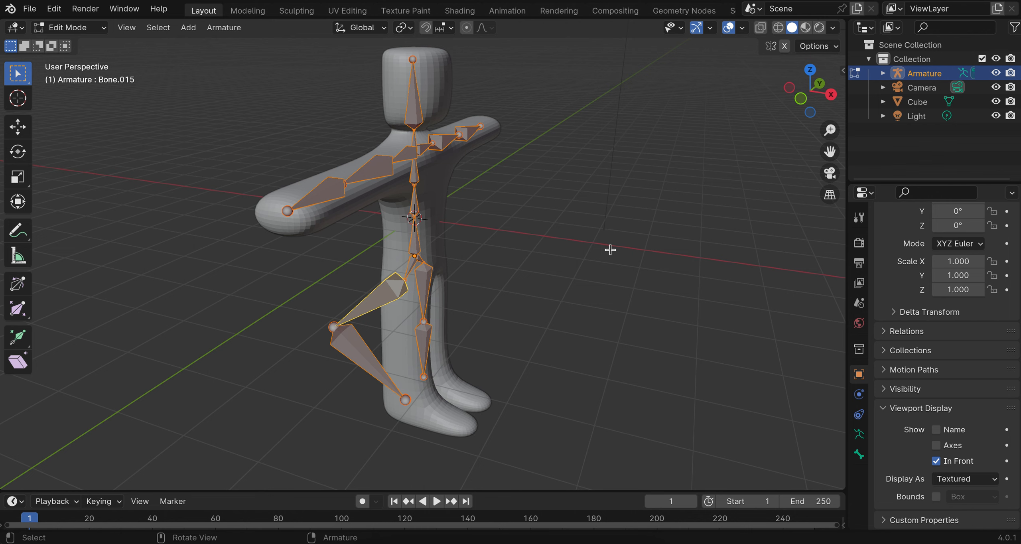
key(s)
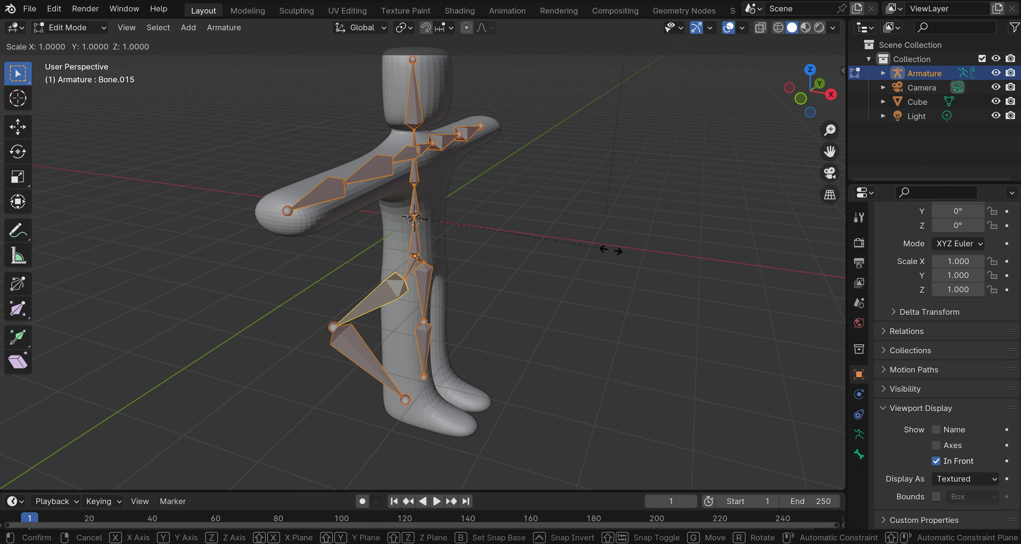
text(x)
text(0)
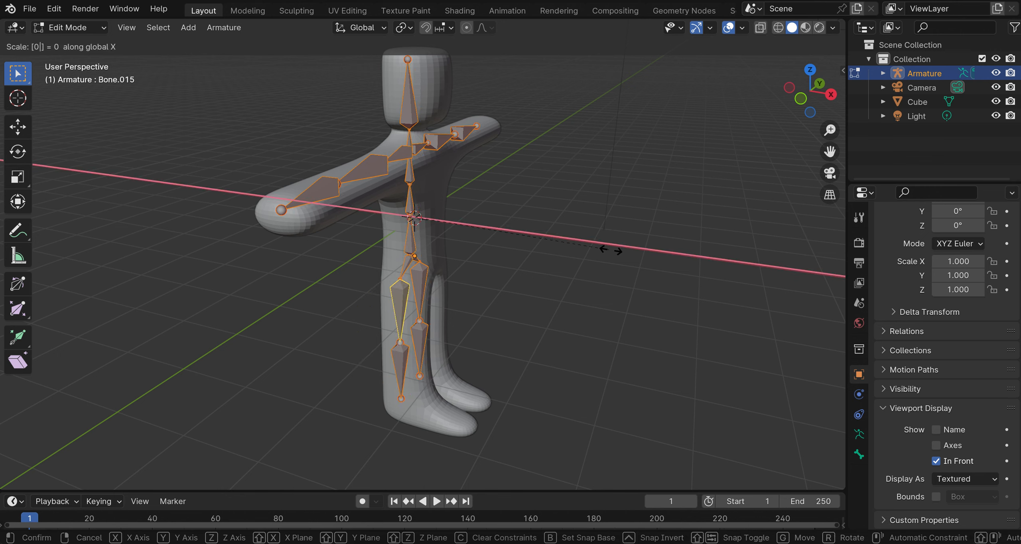
key(Return)
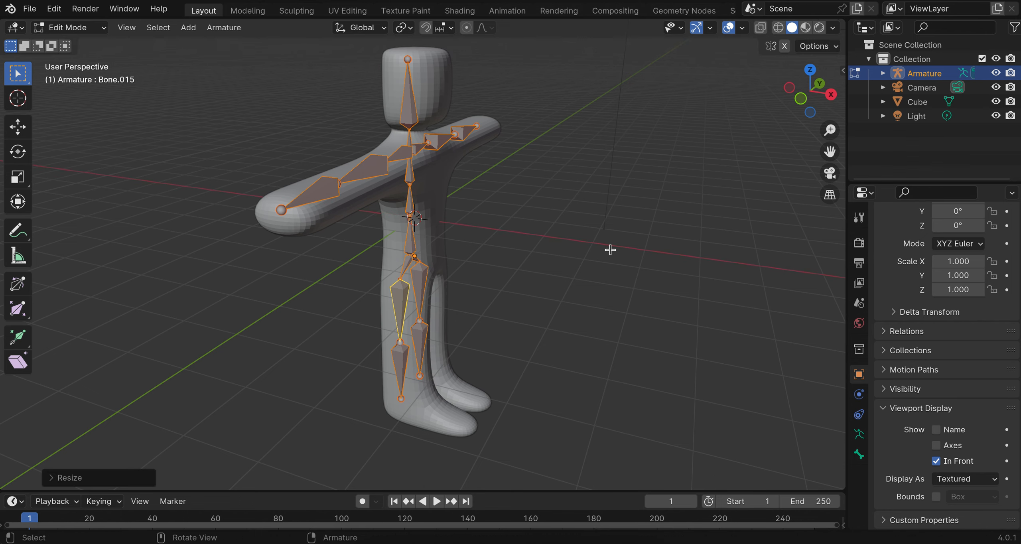
Move all the bones slightly along +X to center them within the body's depth
scroll(611, 250, left, 10)
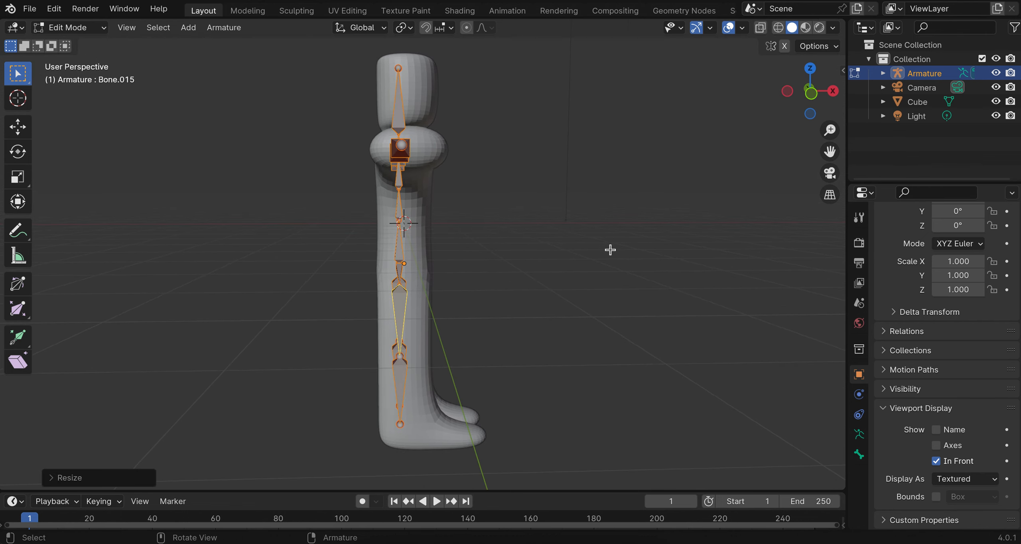
scroll(610, 250, left, 10)
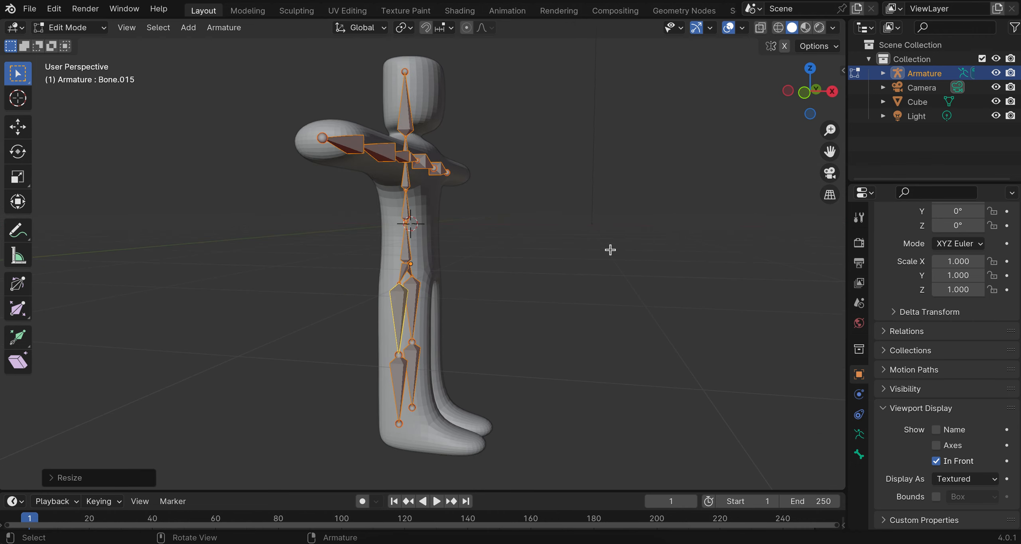
scroll(610, 250, left, 2)
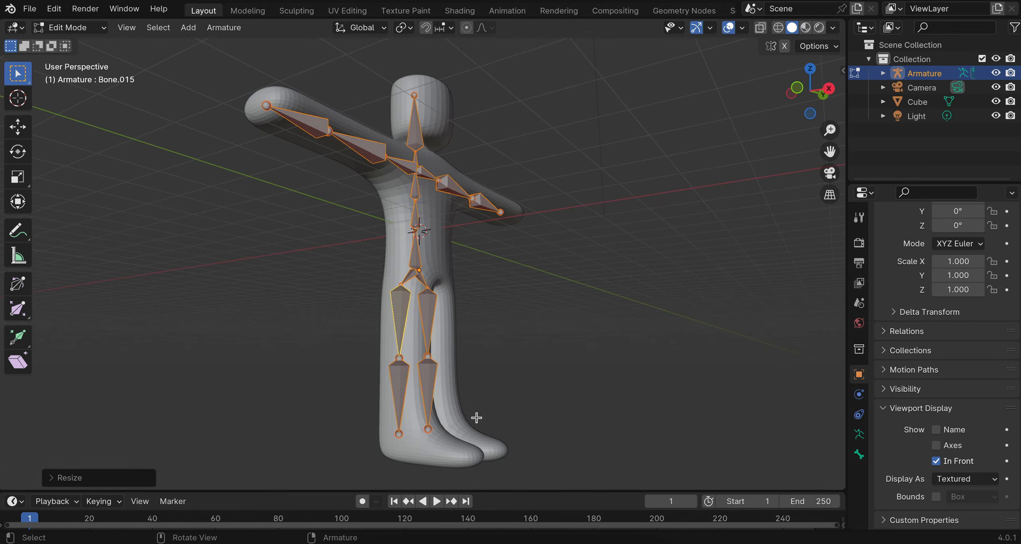
scroll(476, 418, left, 10)
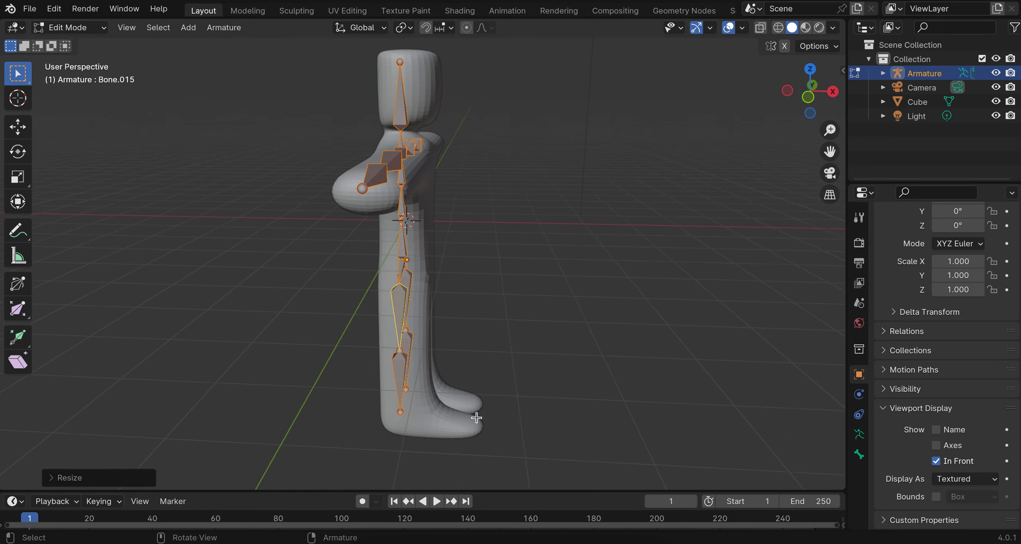
scroll(476, 418, left, 3)
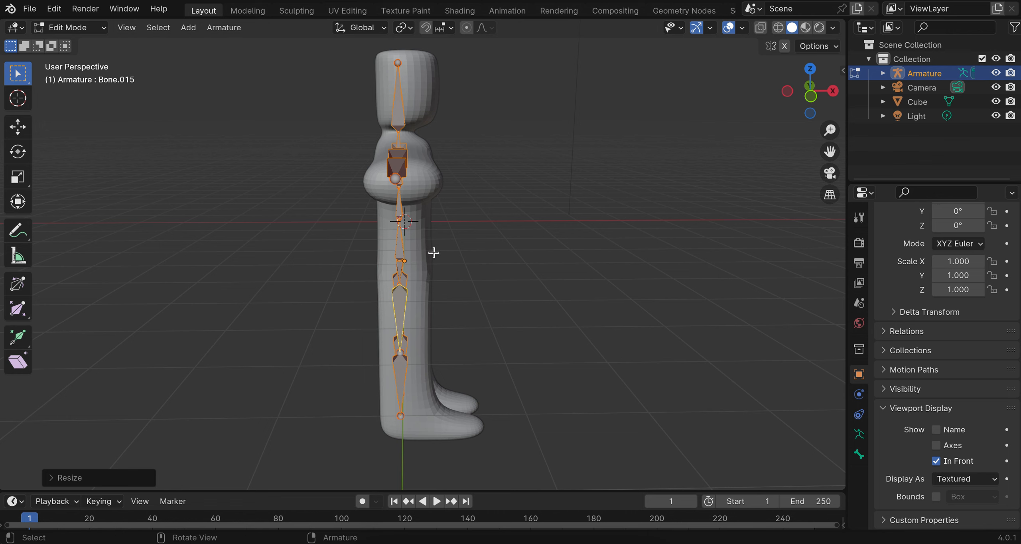
key(g)
key(x)
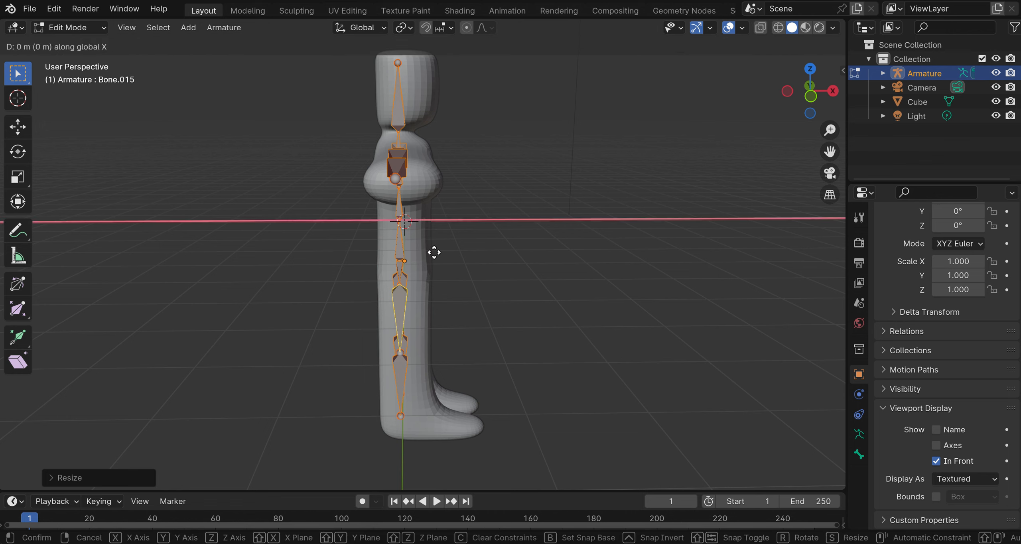
click(435, 253)
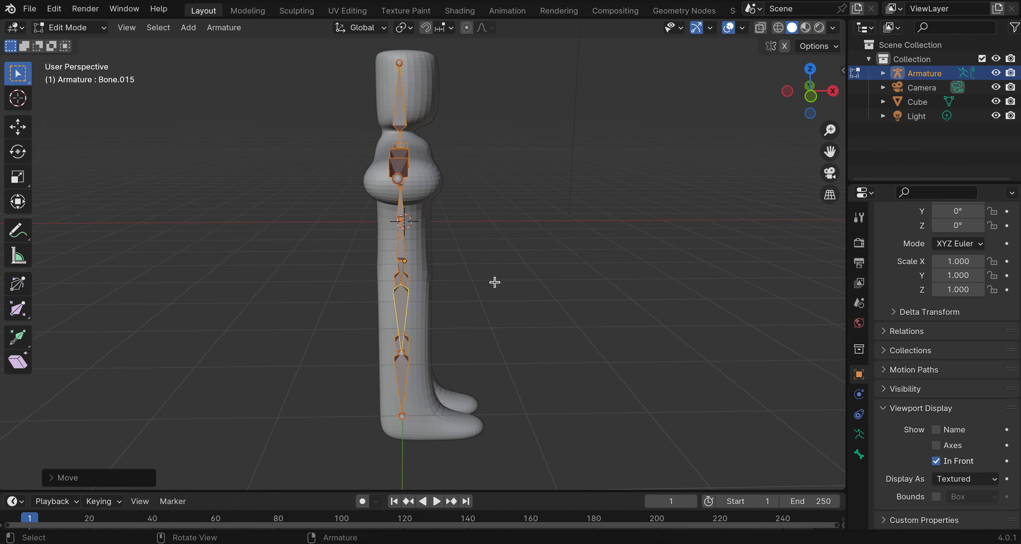
In bottom orthographic view, extrude a foot bone along X from the −Y ankle joint toward the toes
click(402, 419)
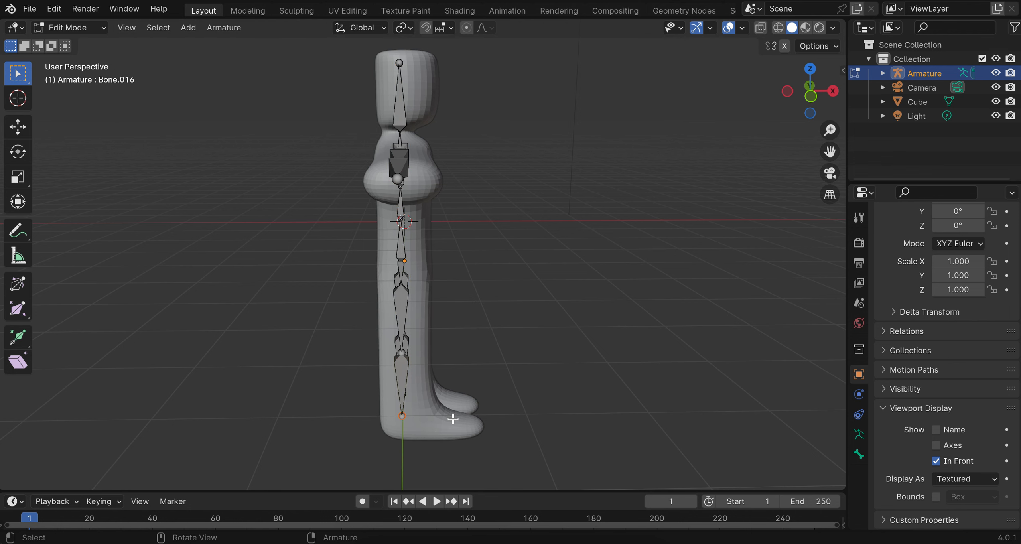
middle_drag(452, 419, 417, 403)
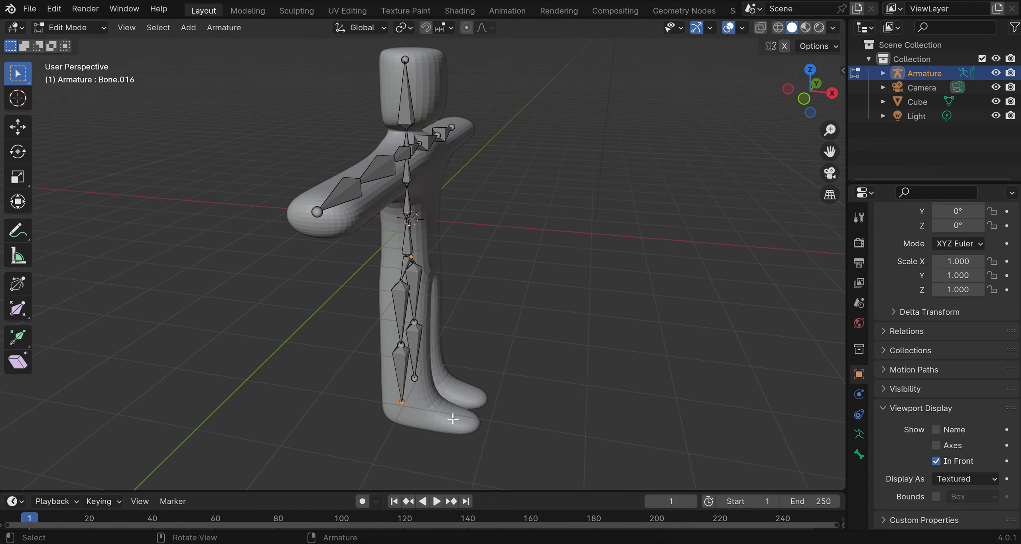
click(811, 73)
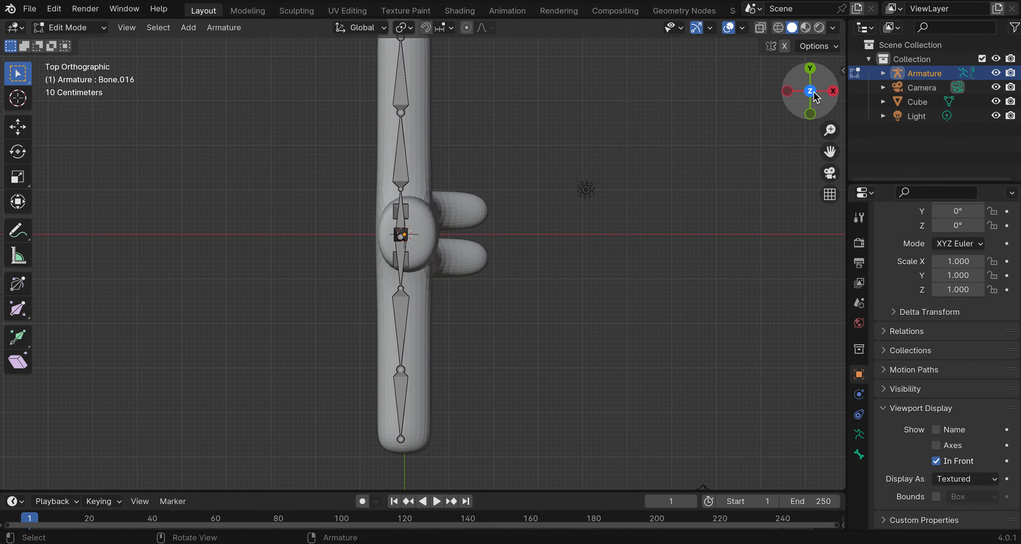
click(811, 92)
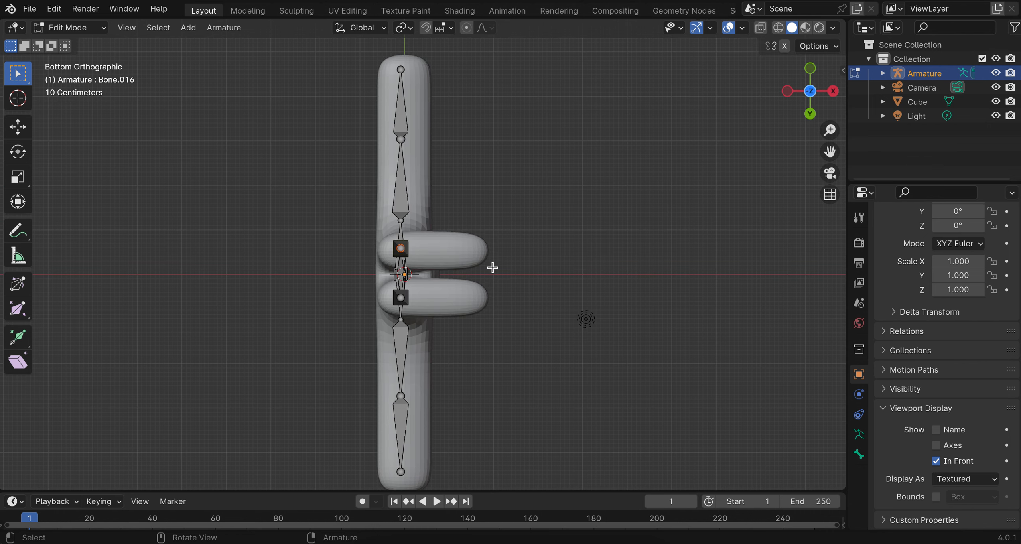
key(e)
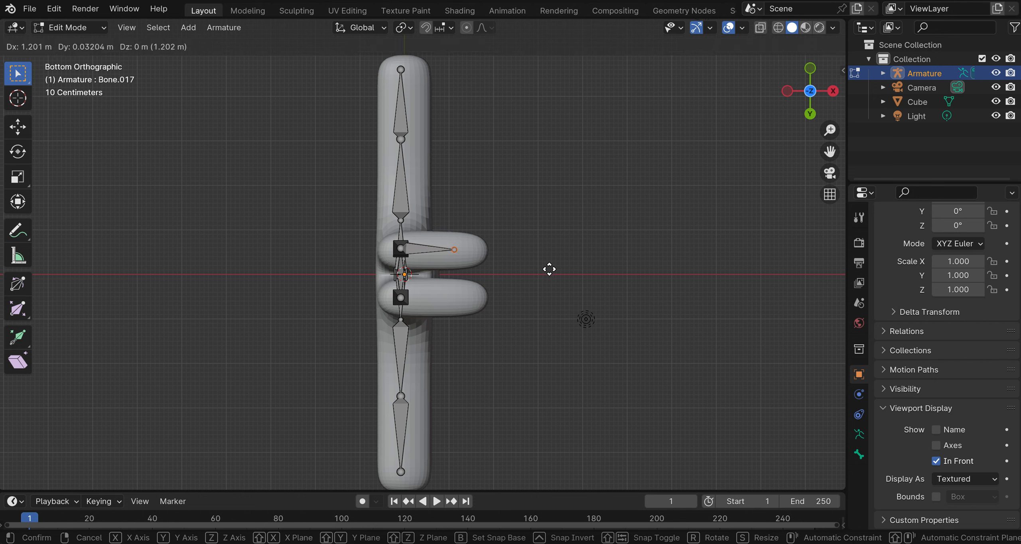
key(x)
click(560, 273)
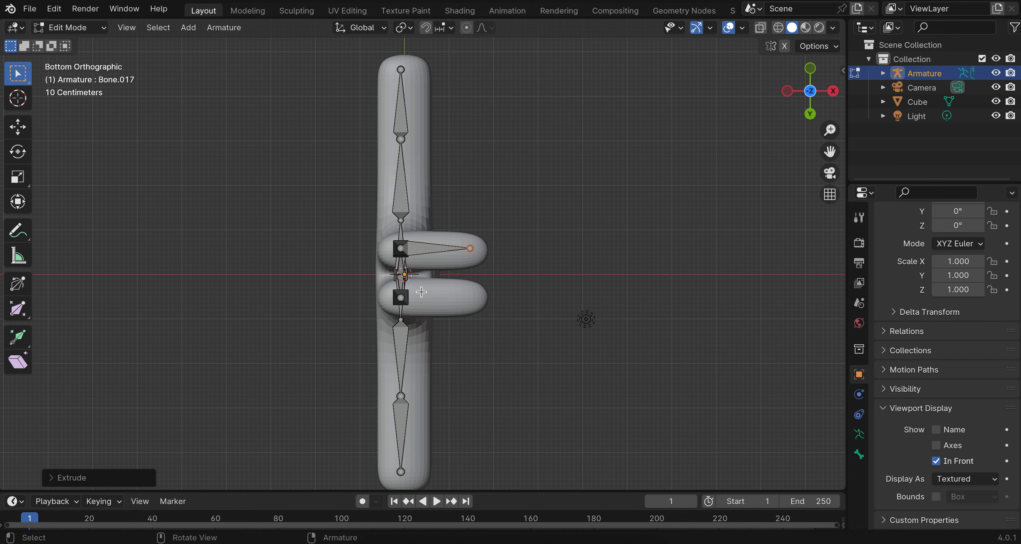
Extrude a matching foot bone along X from the +Y ankle joint toward the toes in bottom orthographic view
click(401, 298)
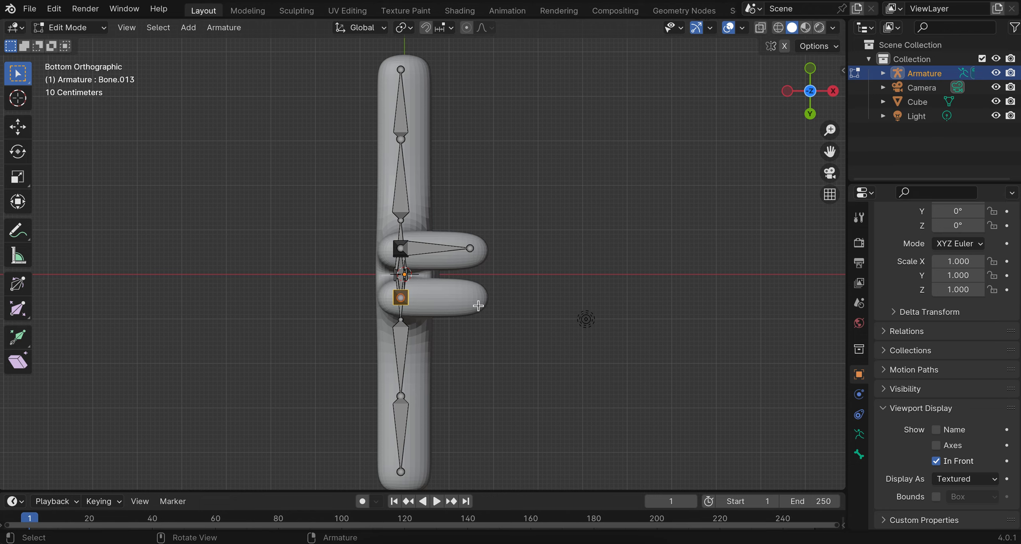
scroll(478, 306, down, 10)
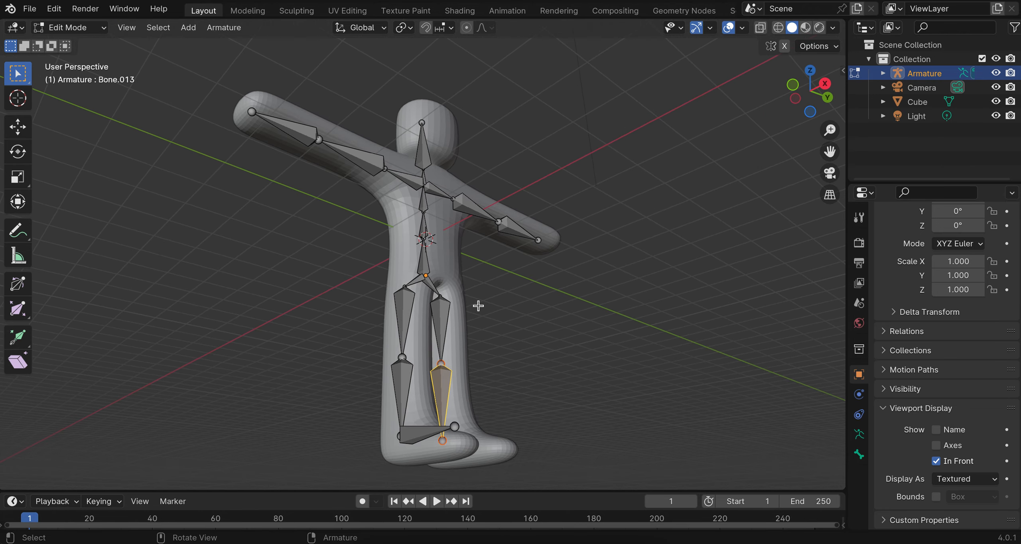
click(442, 441)
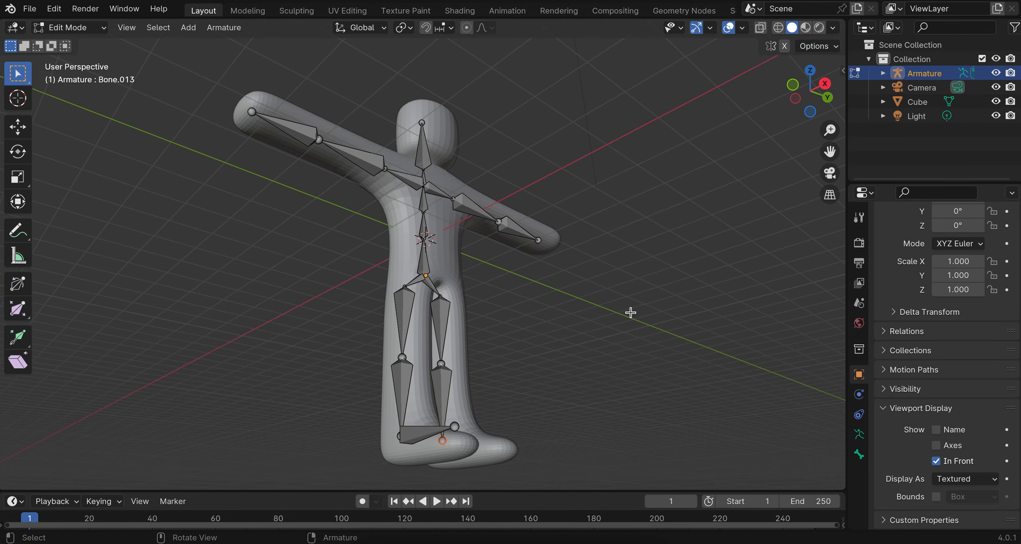
click(810, 113)
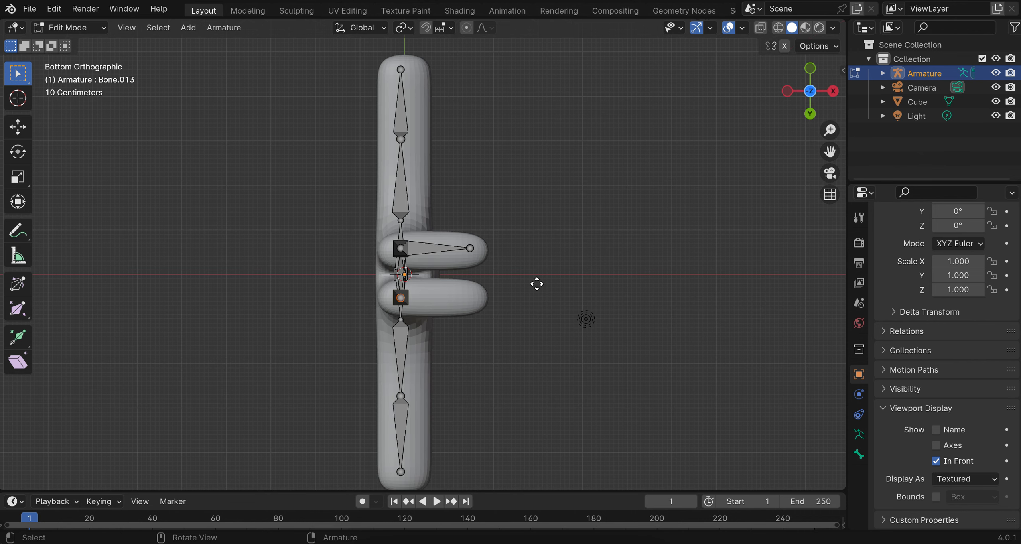
key(e)
key(x)
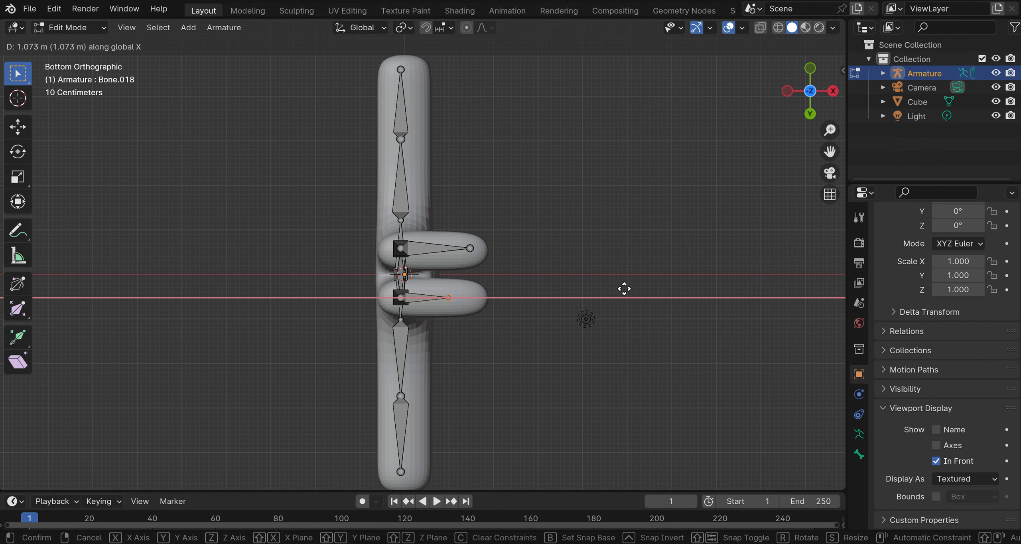
click(604, 287)
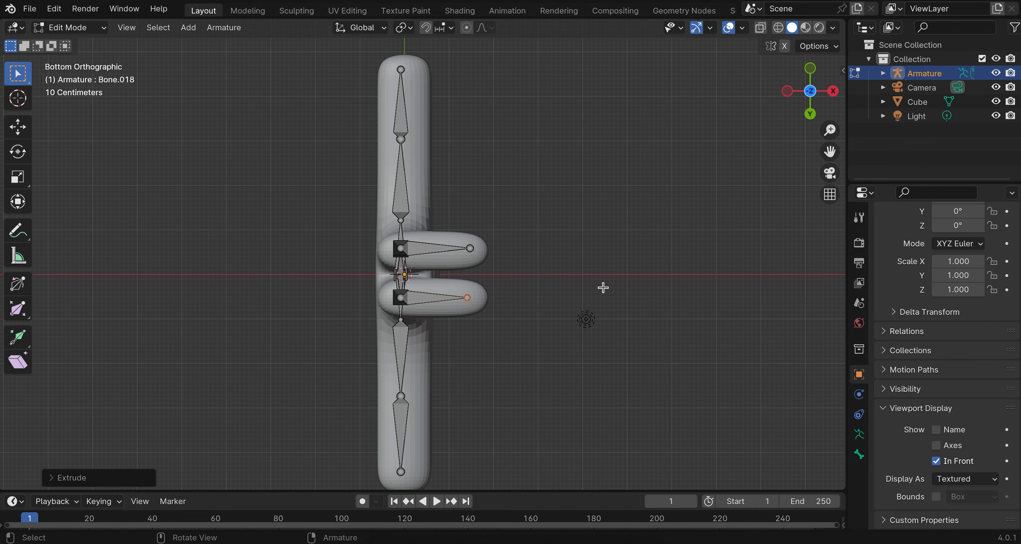
Return to Object Mode and rename the Cube body mesh as Bob
middle_drag(603, 287, 603, 287)
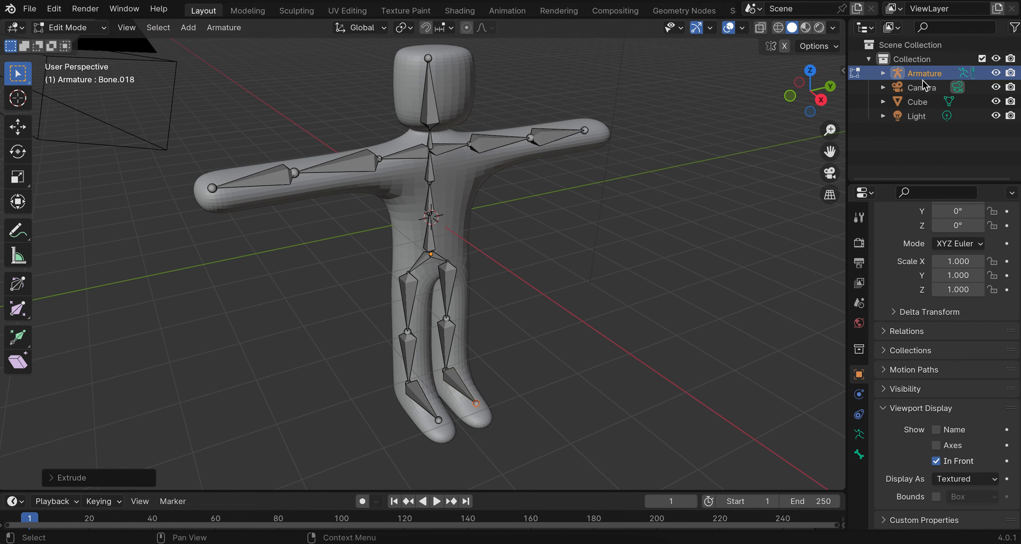
click(917, 102)
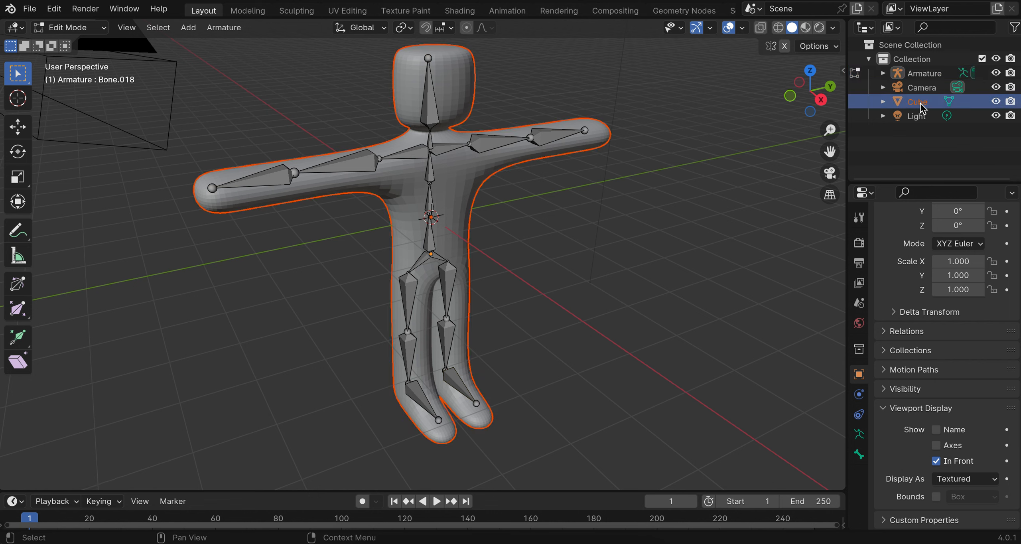
click(91, 29)
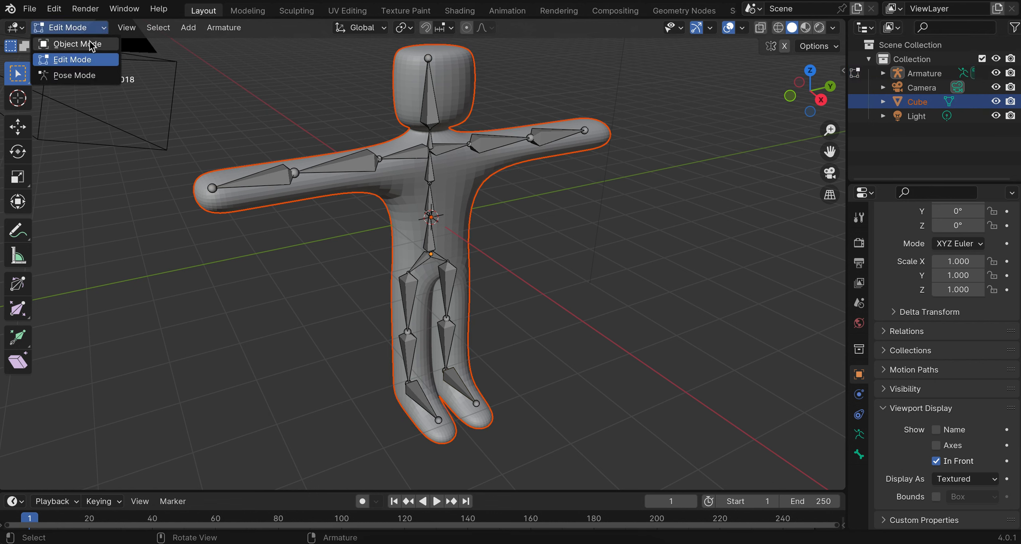
click(89, 44)
double_click(918, 103)
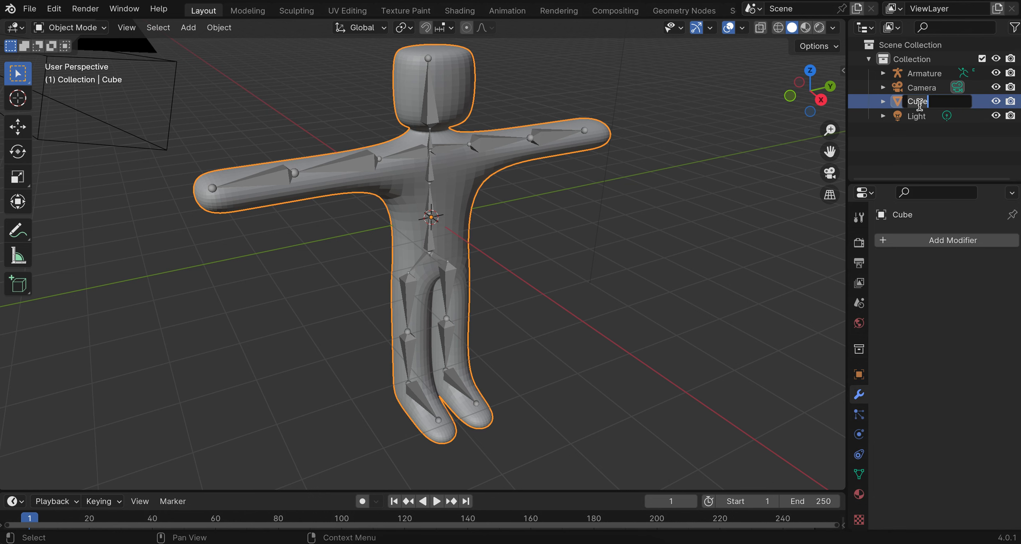
text(Bob)
key(Return)
Rename the Armature object as Bobs Bones
click(934, 76)
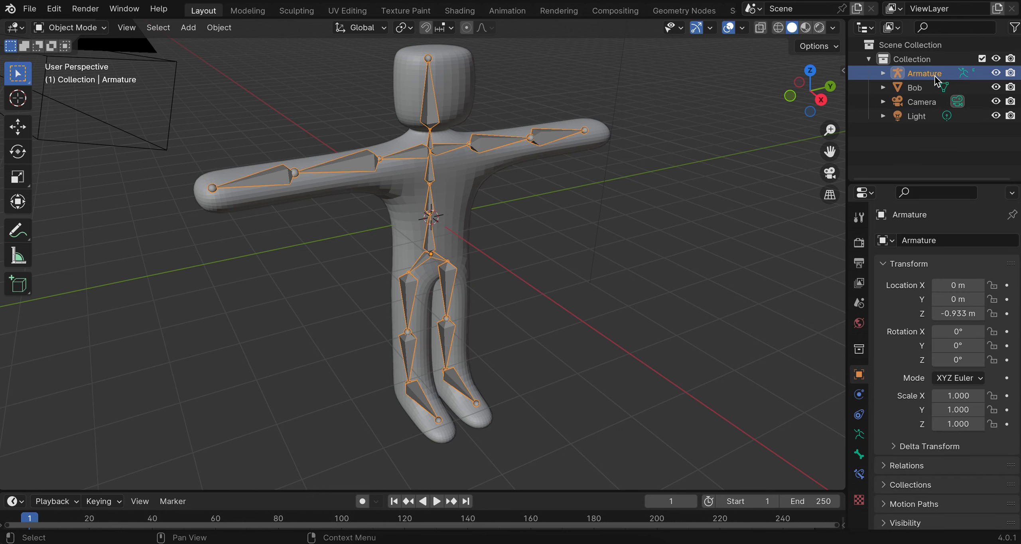
double_click(929, 75)
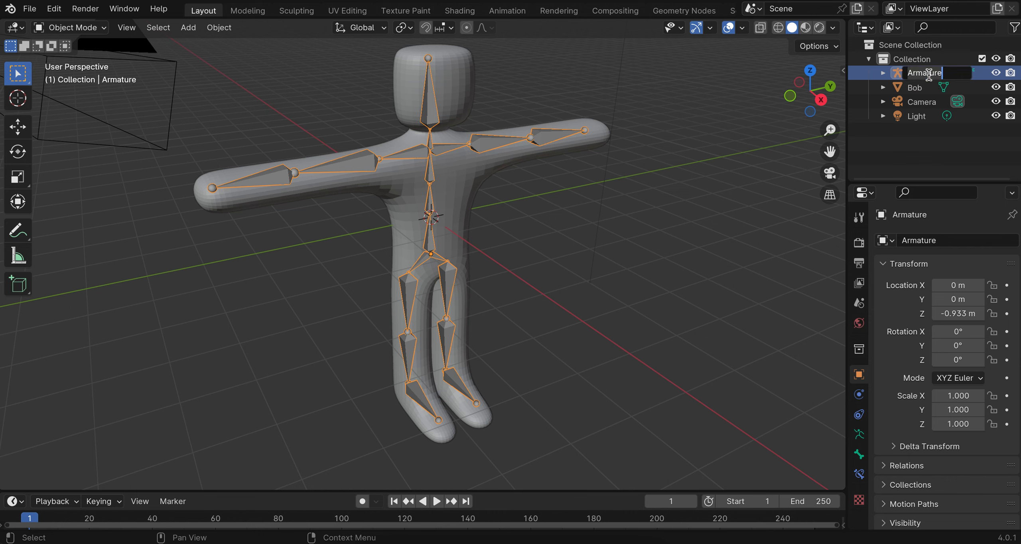
text(Bobs Bones)
key(Return)
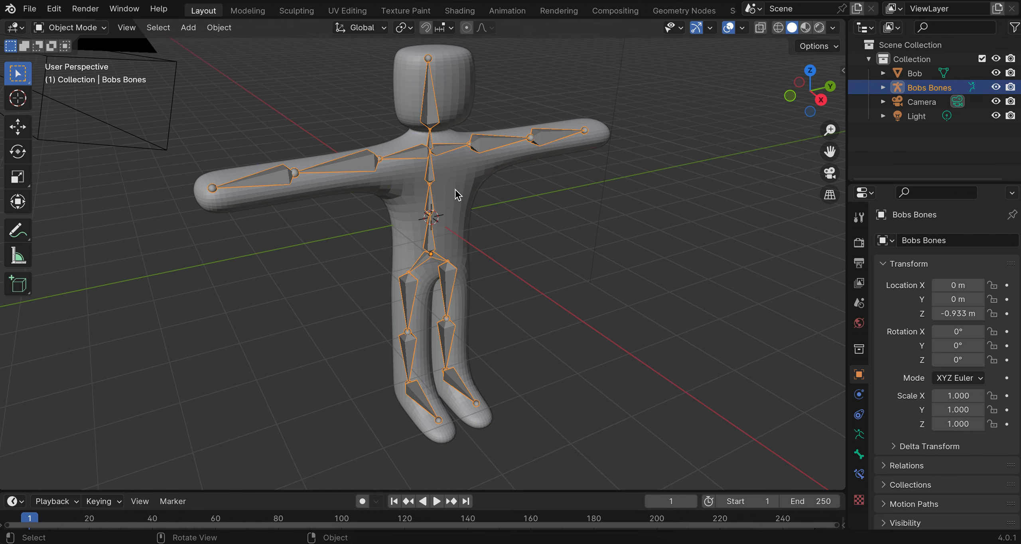
Parent the Bob mesh to the Bobs Bones armature using Armature Deform with automatic weights
key(g)
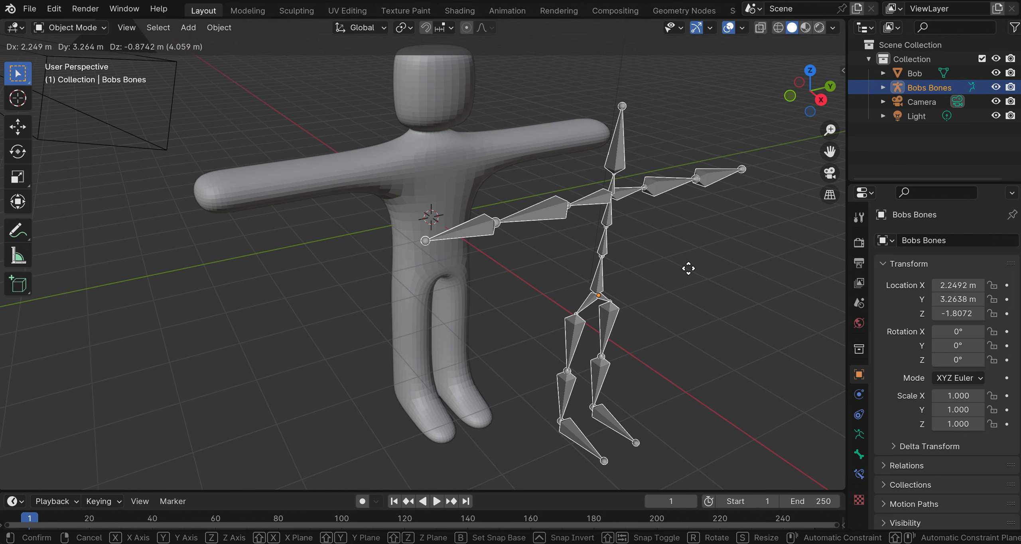
key(Escape)
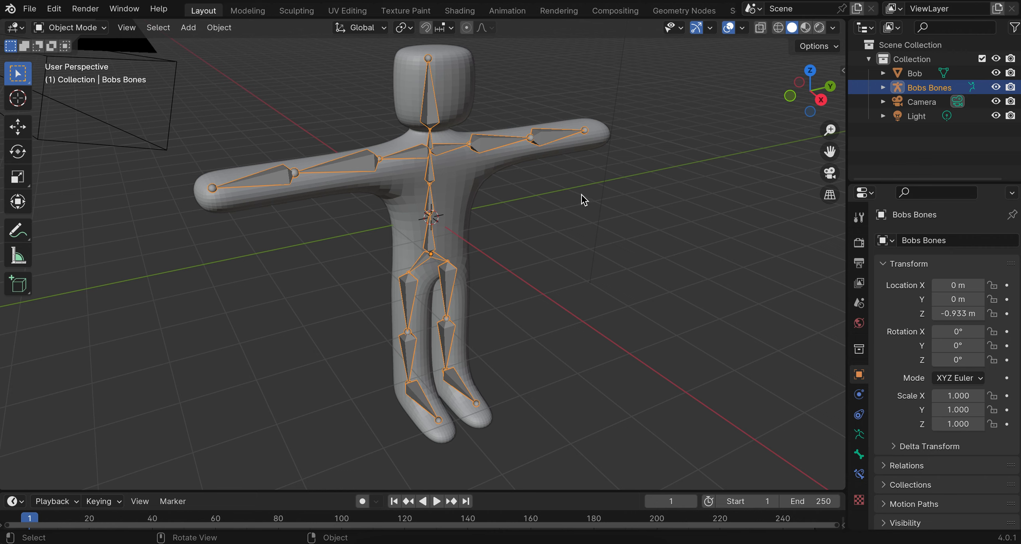
click(460, 200)
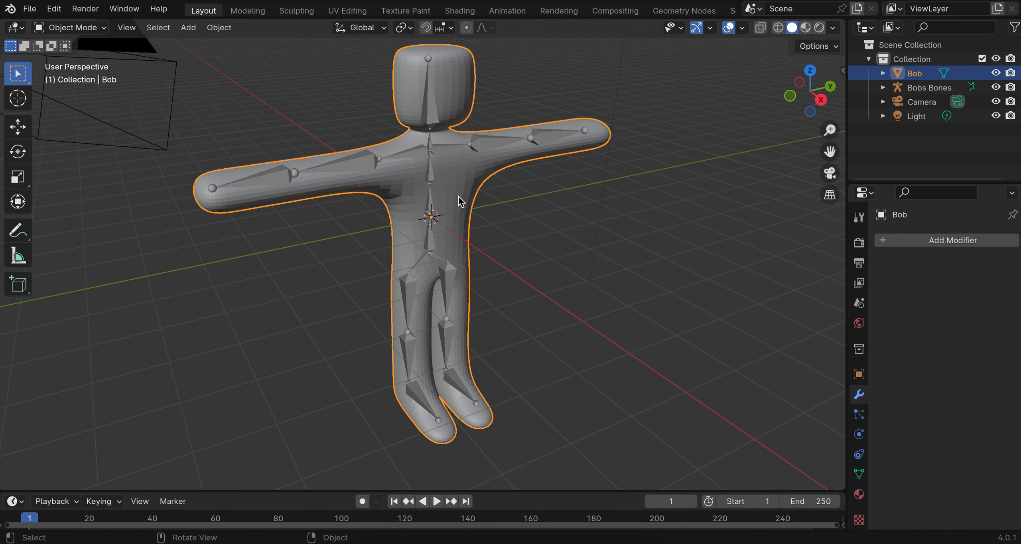
shift+click(433, 122)
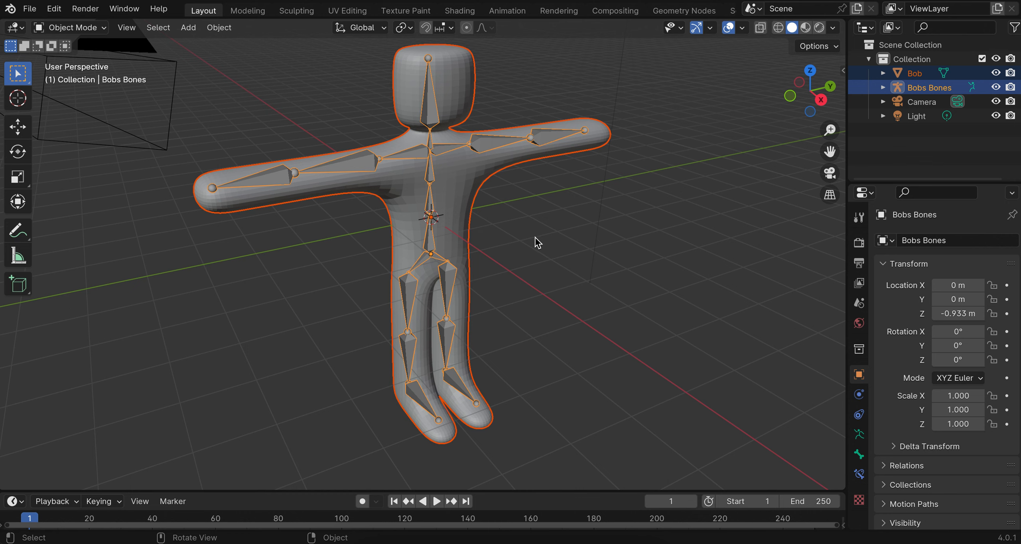
key(super+p)
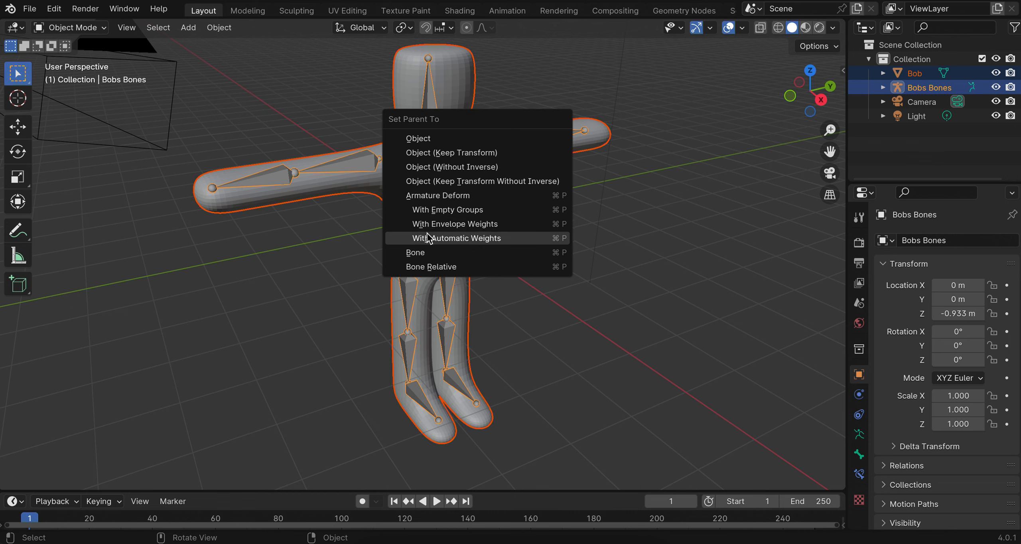
click(500, 239)
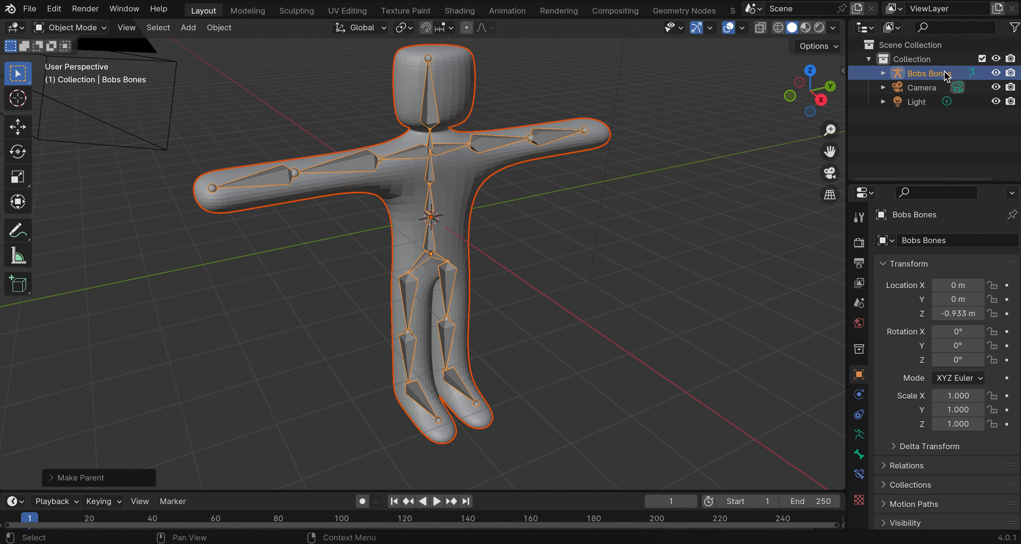
Inspect the contents of Bobs Bones in the scene hierarchy and try moving the armature together with the body
click(883, 74)
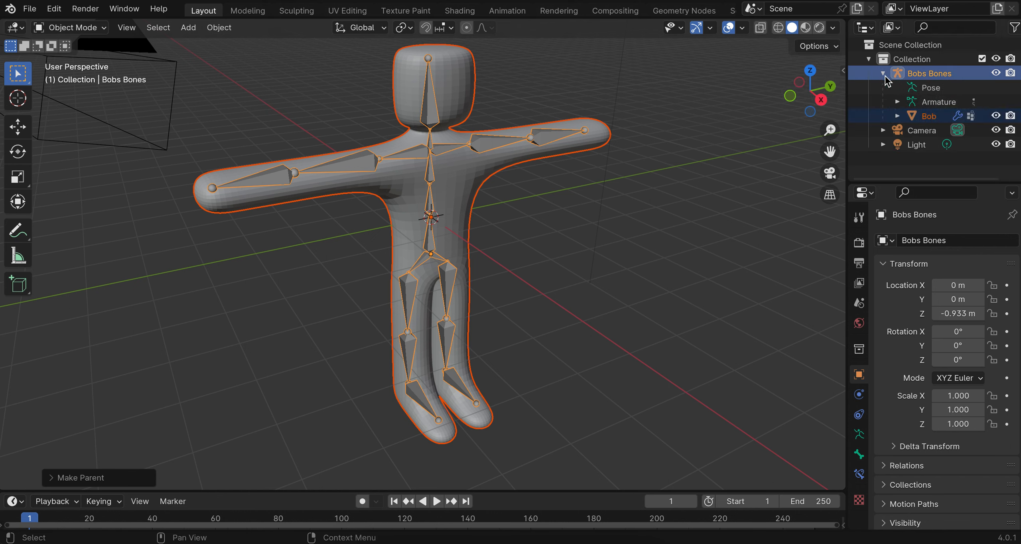
click(883, 74)
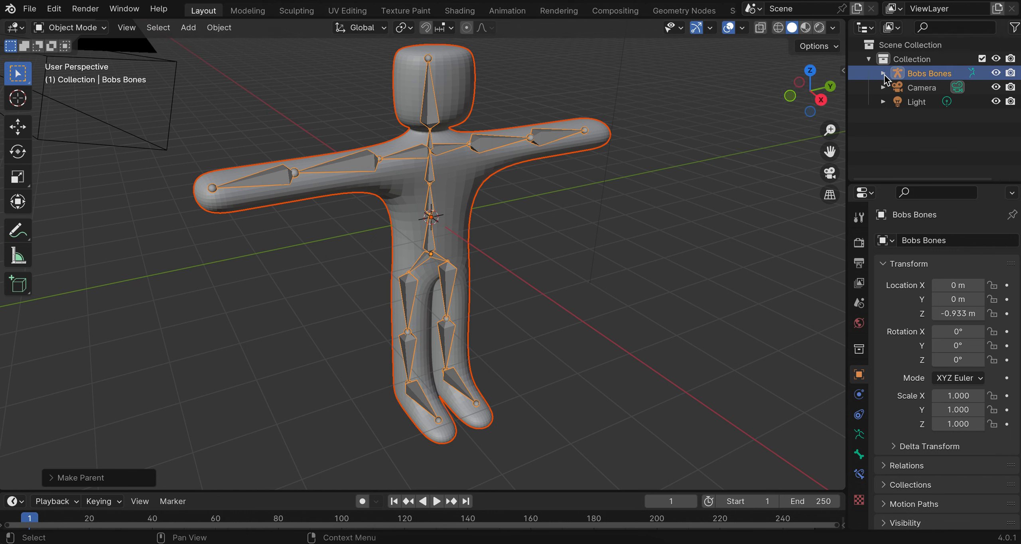
click(481, 172)
click(481, 147)
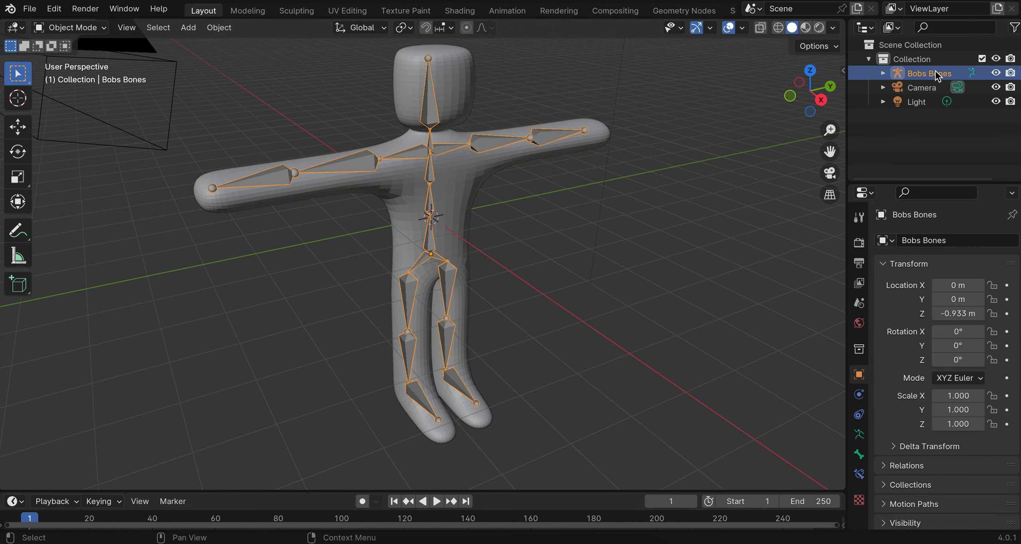
key(g)
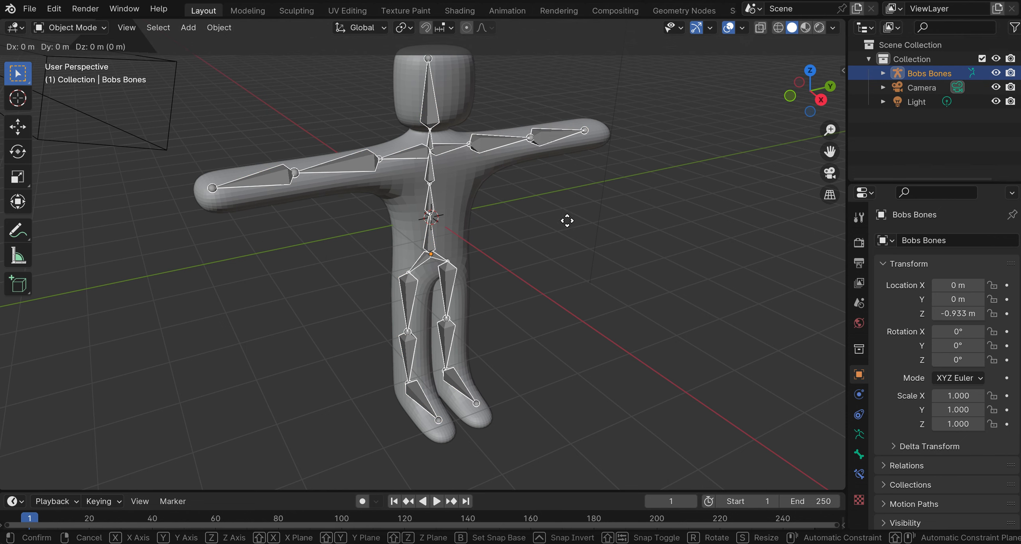
key(Escape)
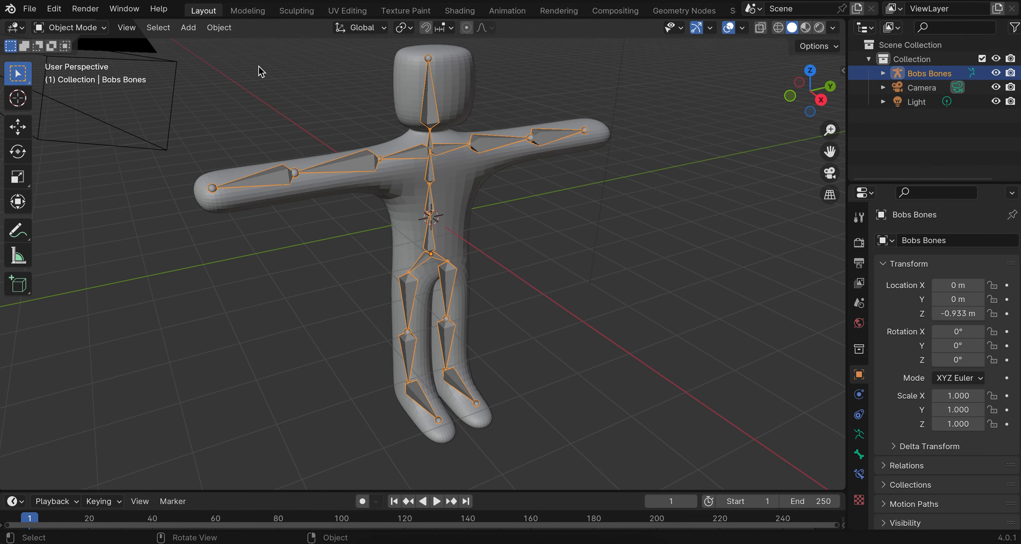
Select the Bobs Bones armature and switch it to Pose Mode
click(100, 29)
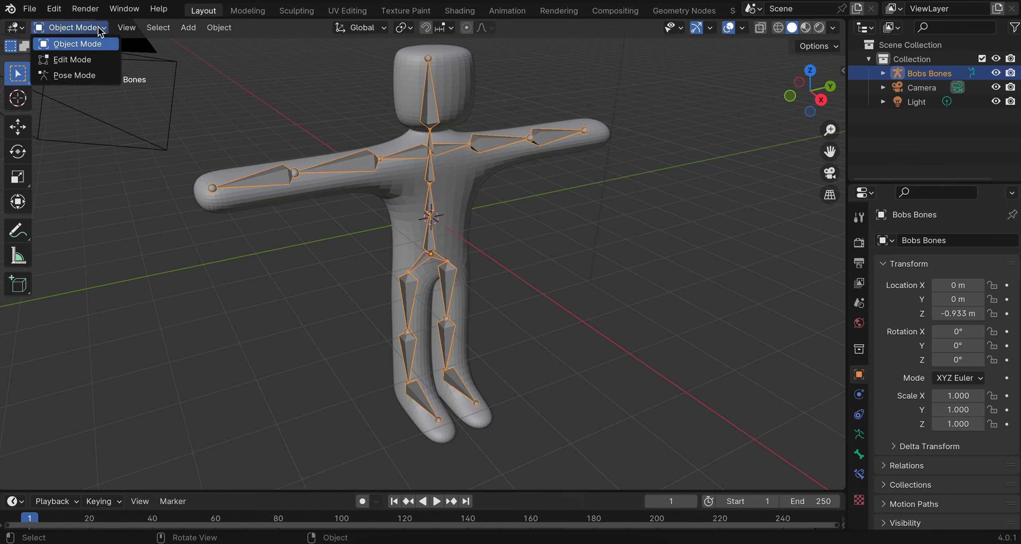
key(Escape)
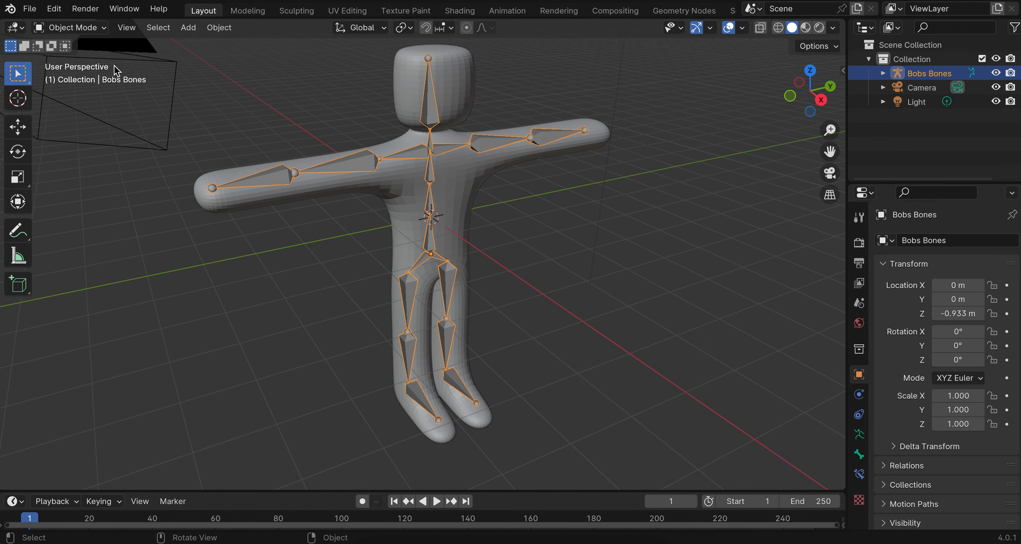
click(518, 220)
click(472, 188)
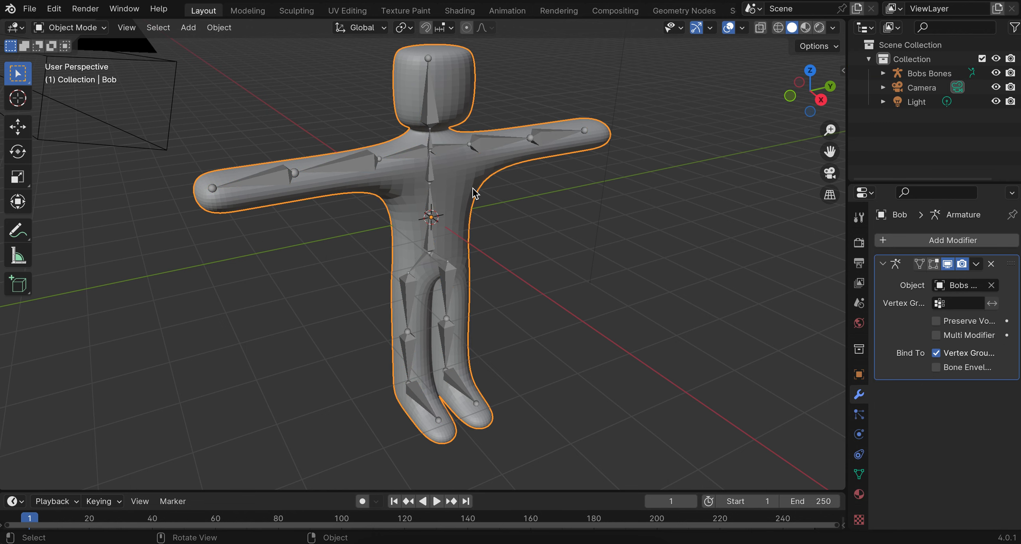
click(492, 146)
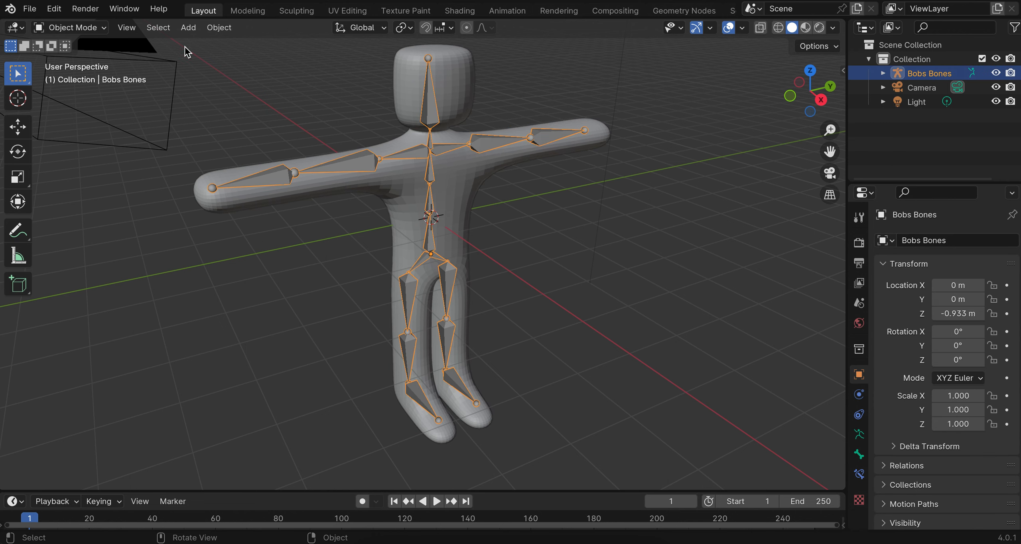
click(97, 28)
click(80, 76)
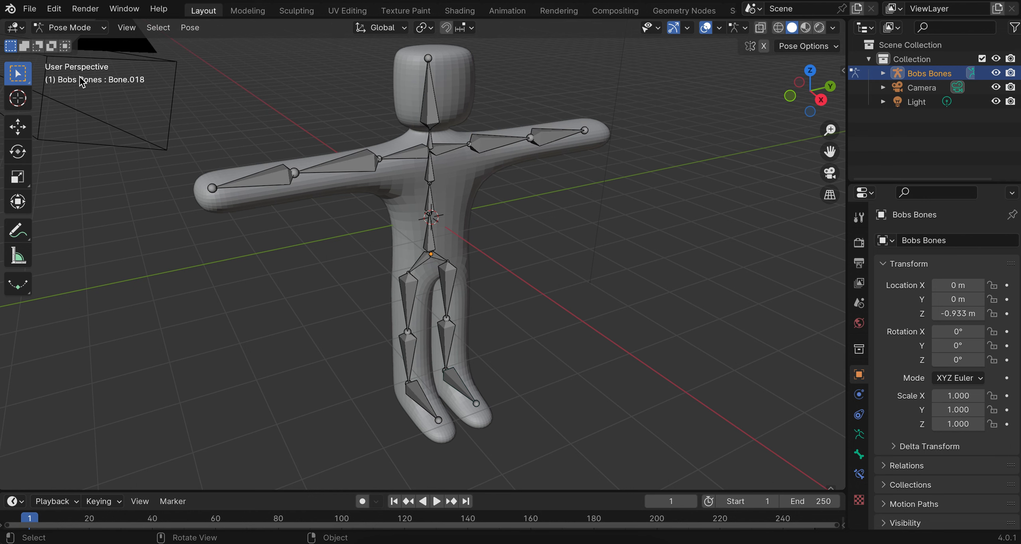
Rotate the upper arm bone on the +Y side downward about the global X axis
click(573, 133)
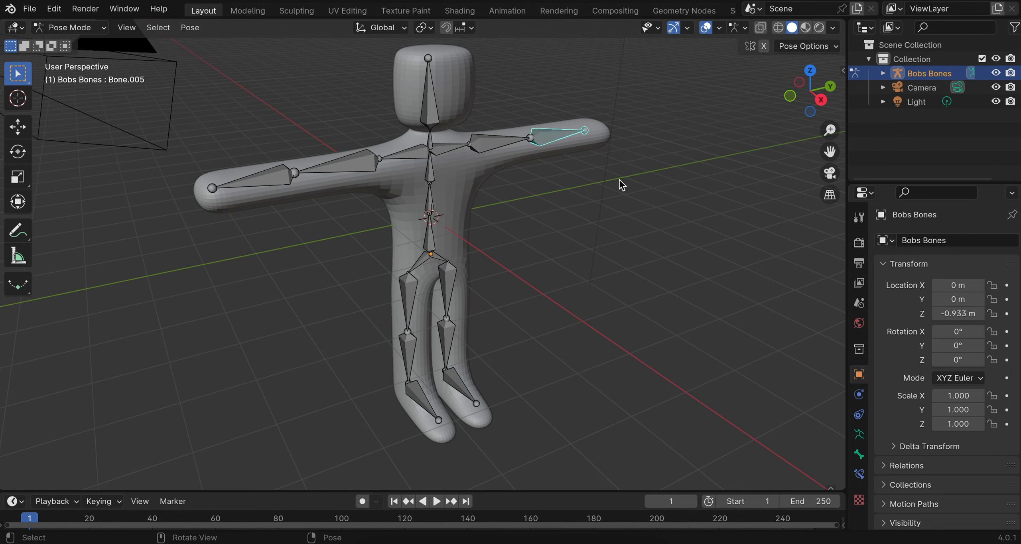
click(504, 142)
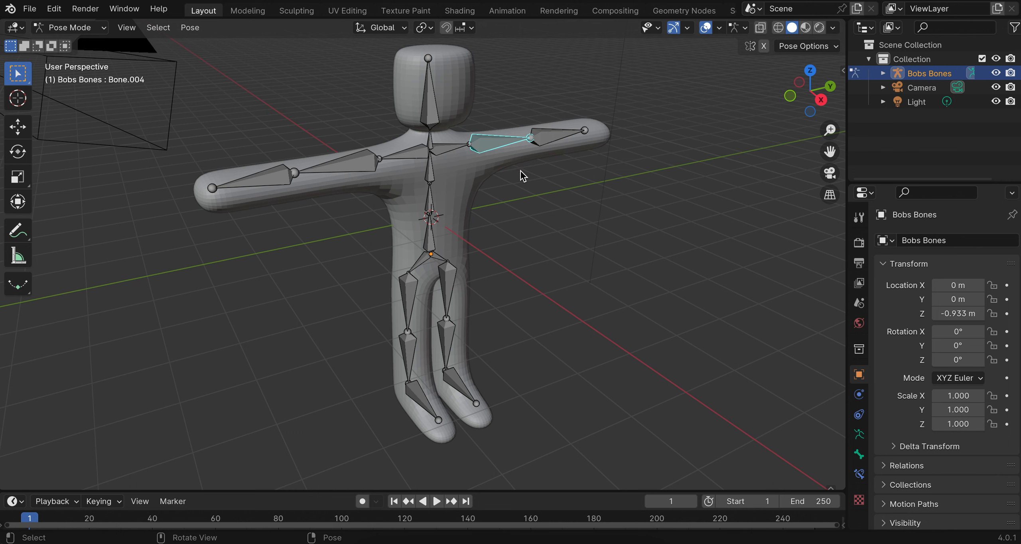
key(r)
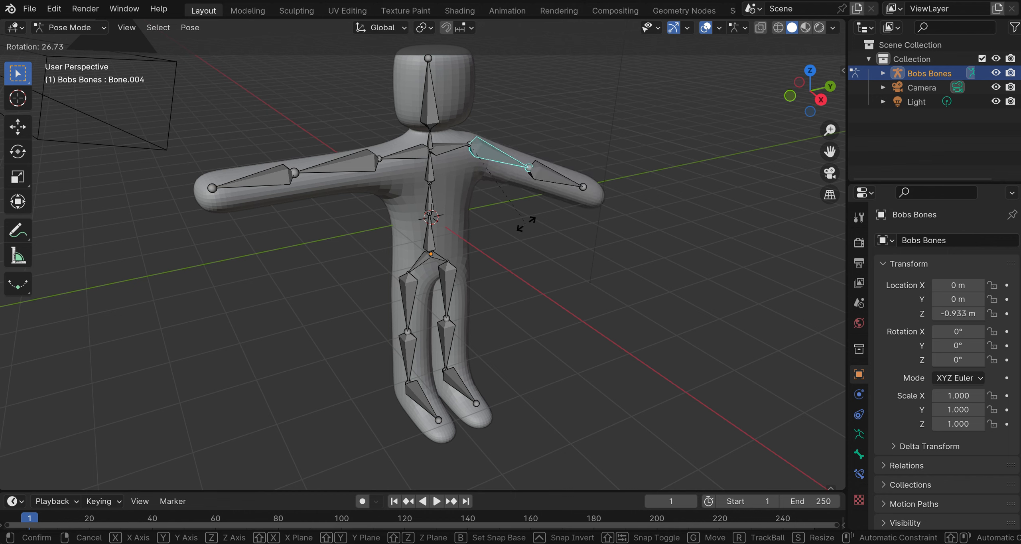
key(x)
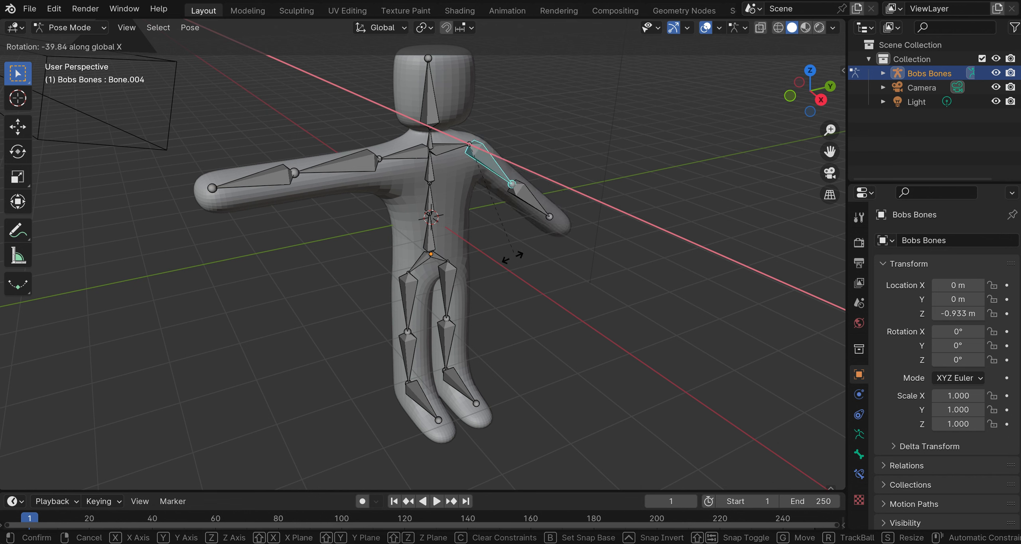
click(516, 240)
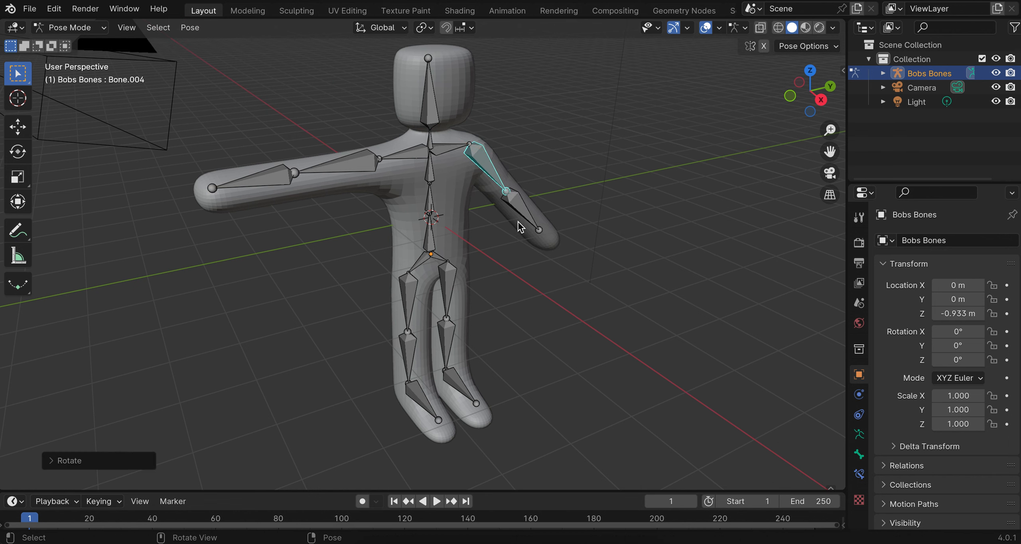
Rotate the forearm bone on the +Y side upward by about 40° around its local X axis
click(525, 221)
key(r)
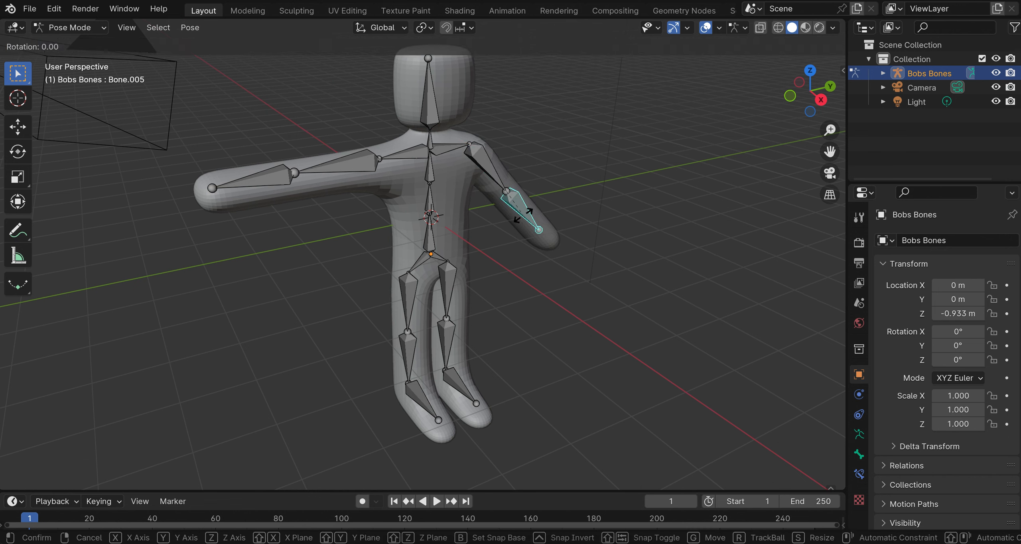
key(x)
key(y)
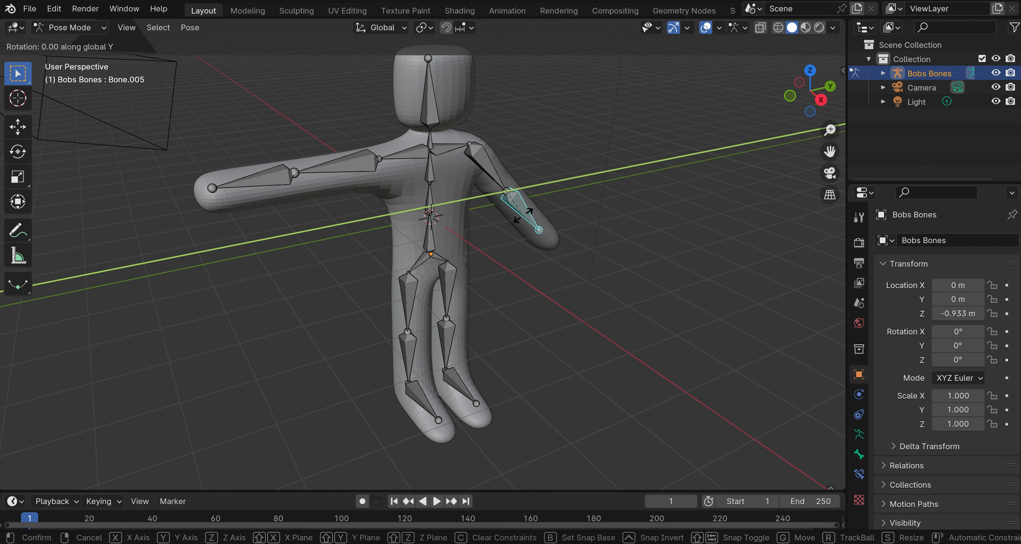
key(y)
key(x)
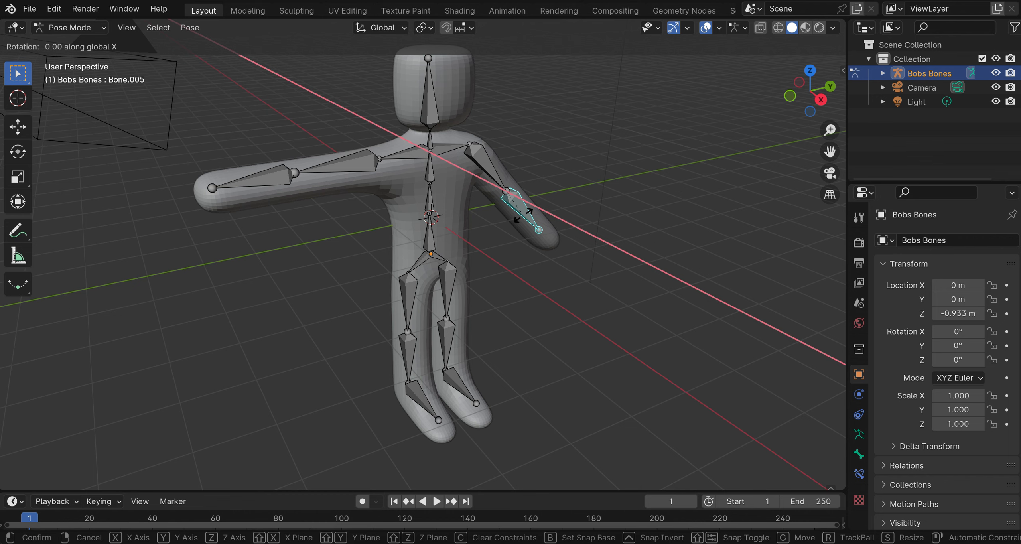
key(x)
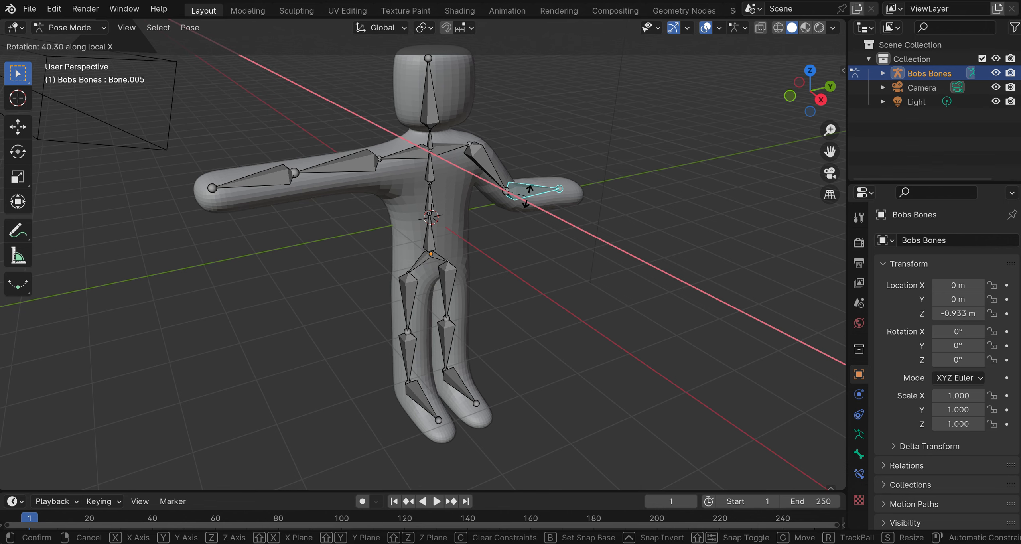
click(529, 197)
middle_drag(528, 196, 529, 198)
middle_drag(512, 283, 512, 282)
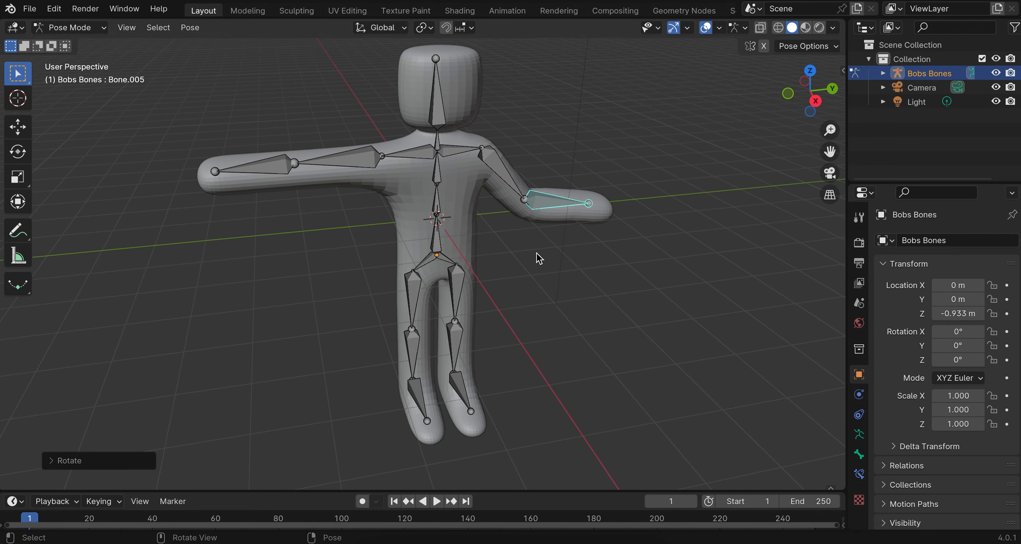
Undo the rotations of the forearm and upper arm bones on the +Y side
key(ctrl+z)
key(ctrl+z)
key(ctrl+z)
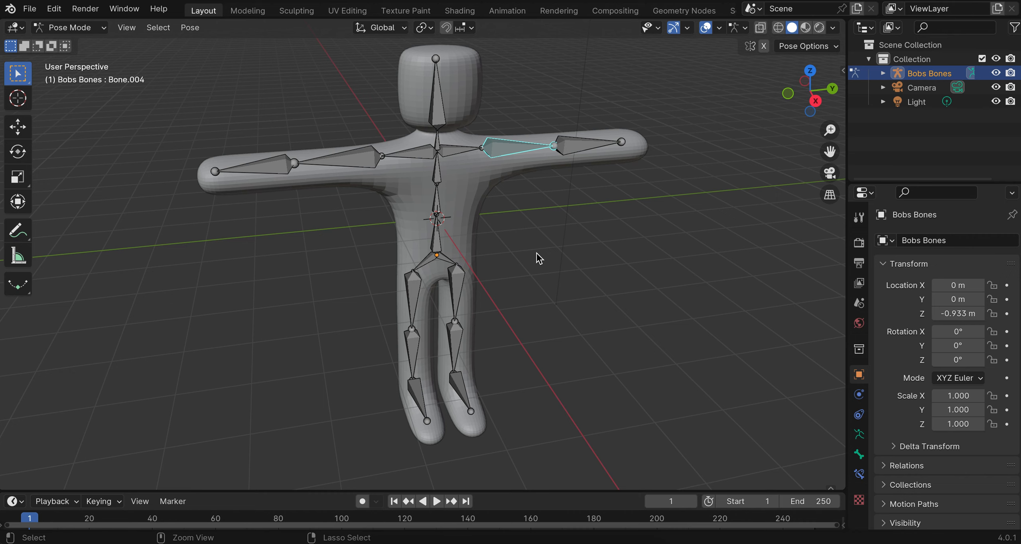